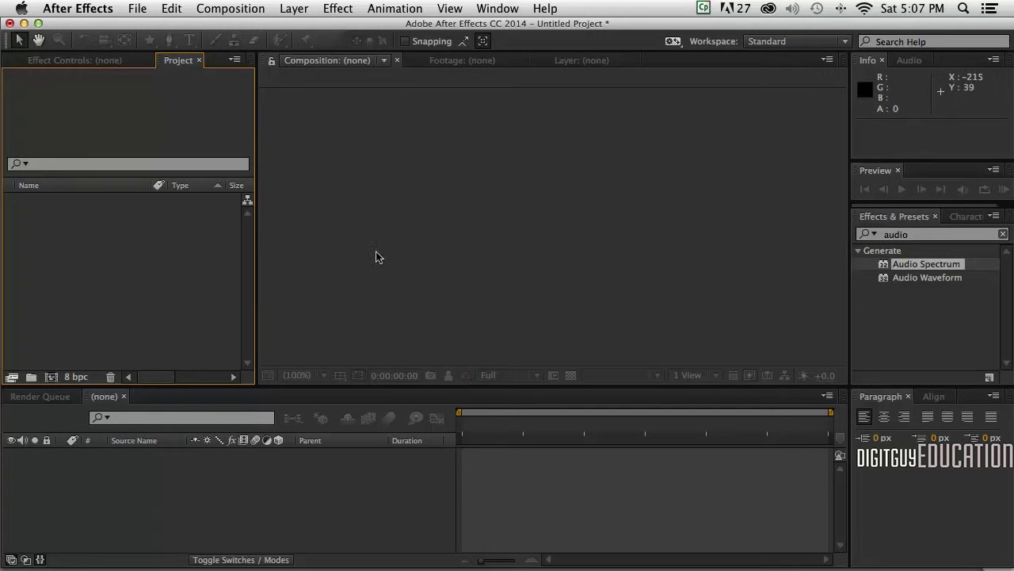
Step: Import the funk.aif audio file into the project through File > Import > File
left_click(132, 8)
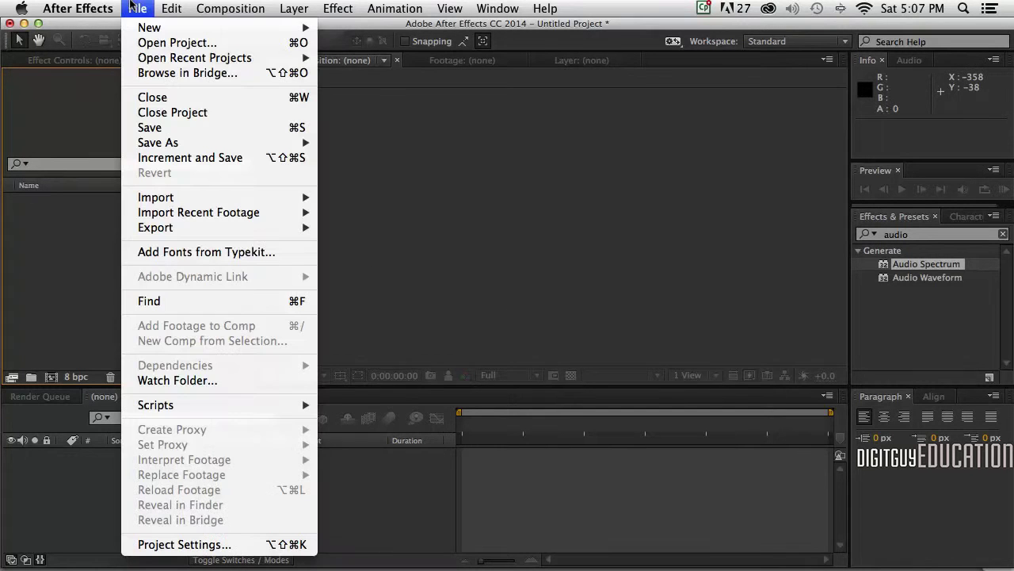
mouse_move(192, 197)
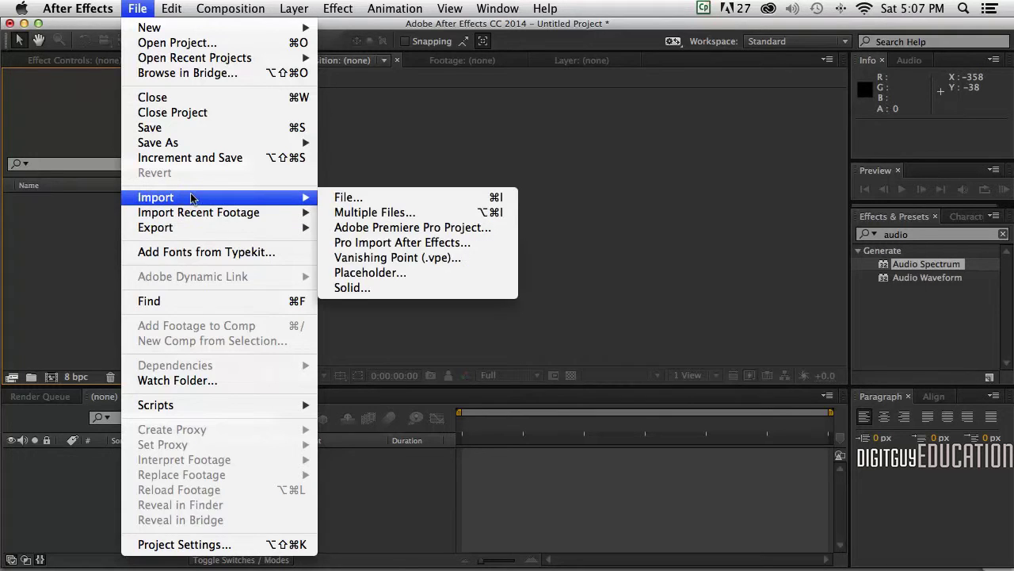
left_click(336, 194)
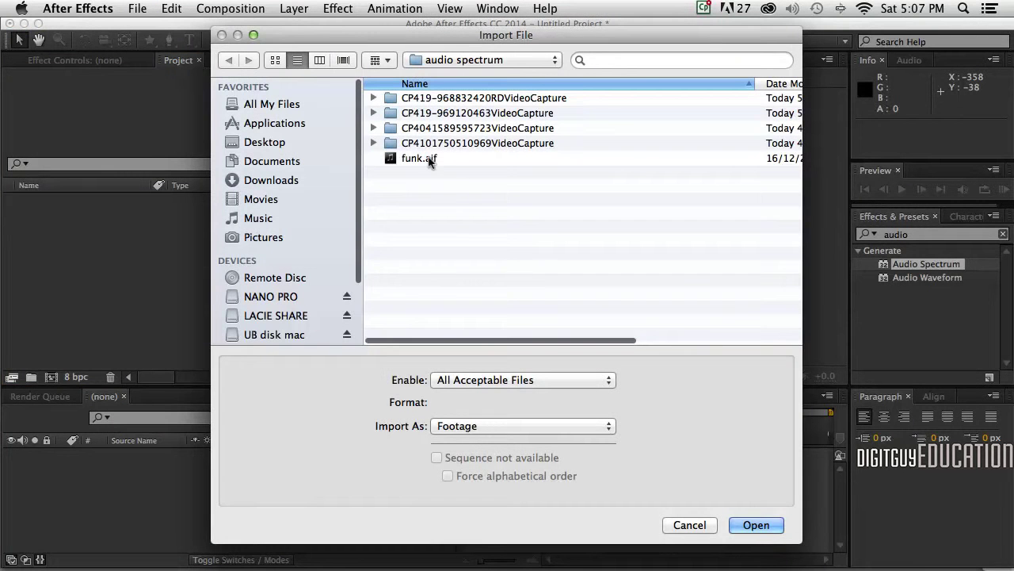
left_click(430, 159)
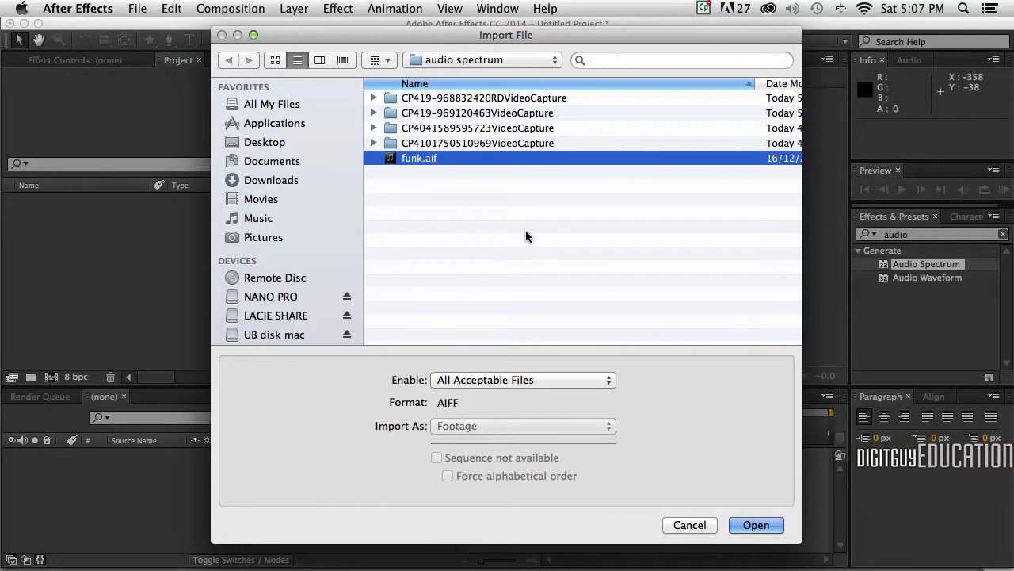
left_click(759, 527)
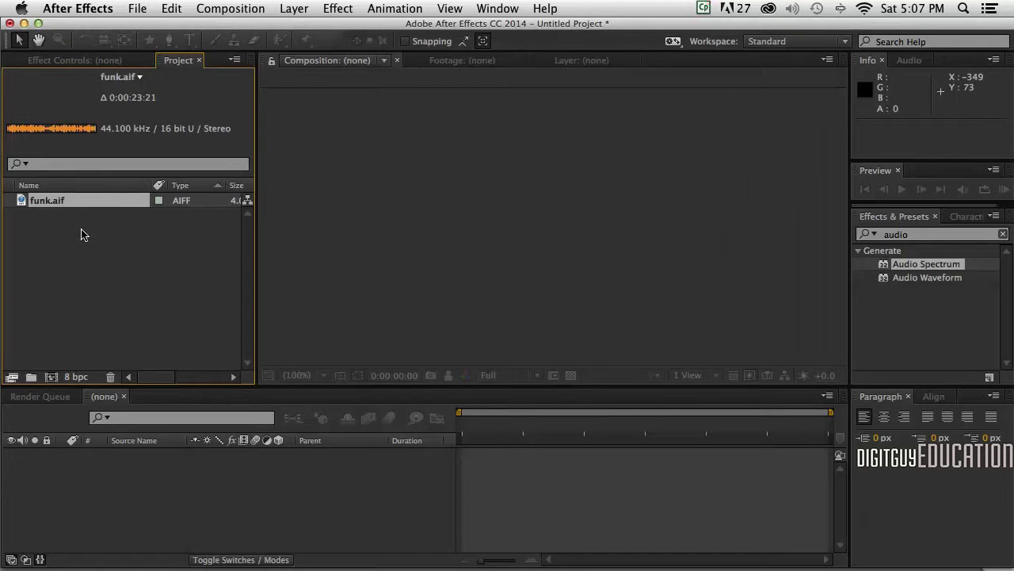
left_click(114, 260)
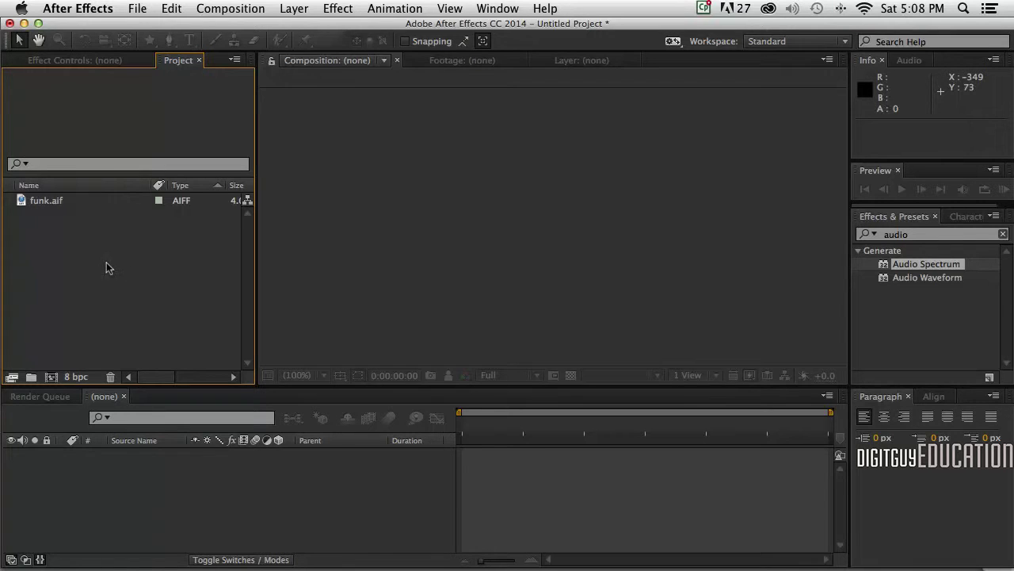
Step: Drag funk.aif onto the new-composition button to make the 1280x720 'funk' composition
left_click(68, 206)
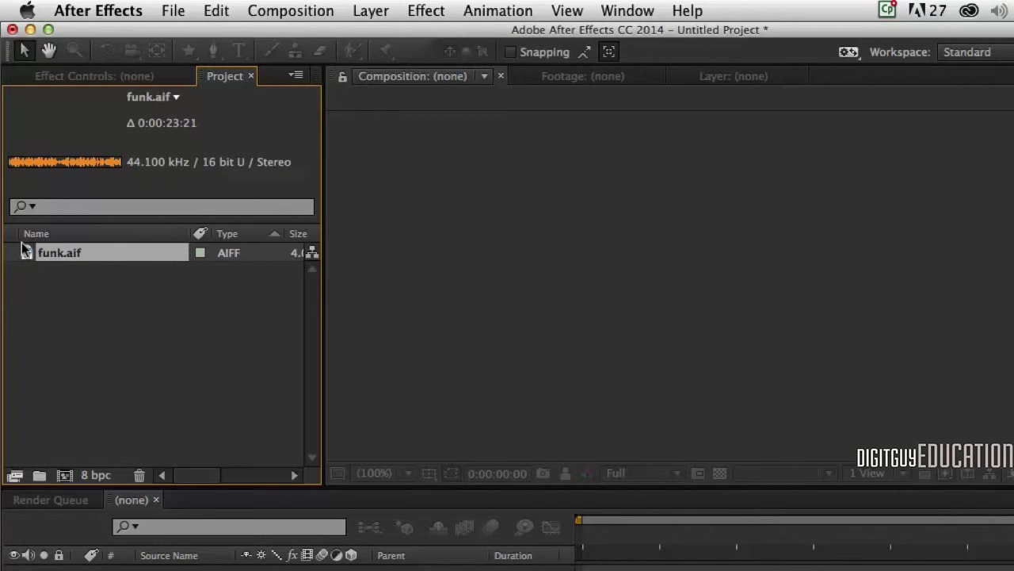
left_click_drag(25, 252, 65, 475)
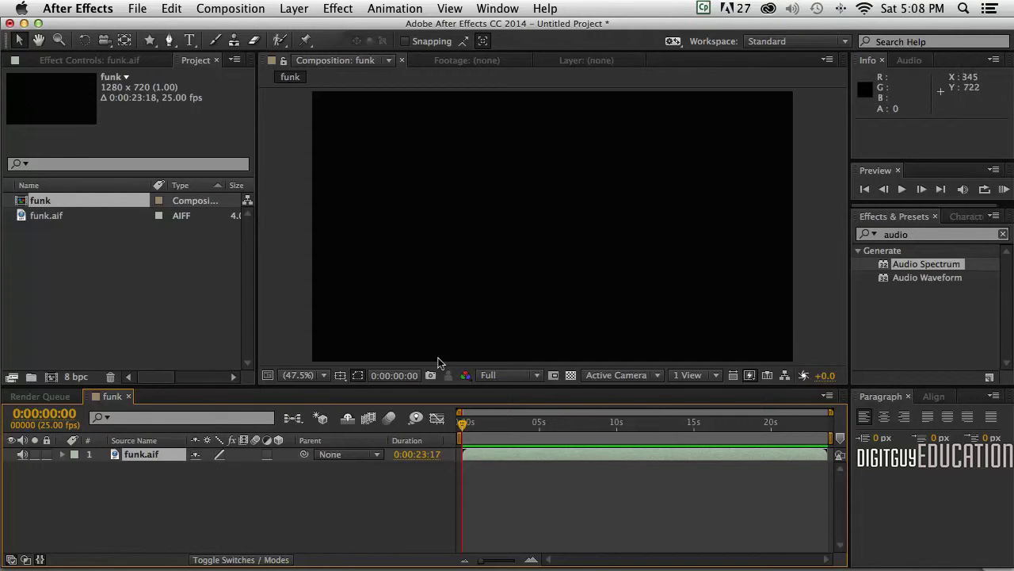
left_click(349, 494)
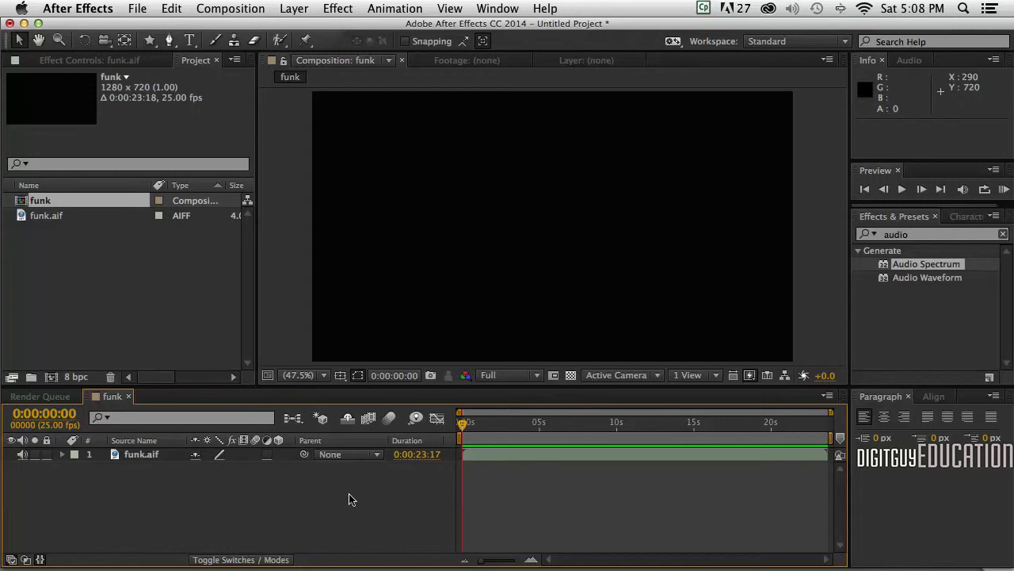
Step: Add a new solid layer with default settings above funk.aif
right_click(348, 494)
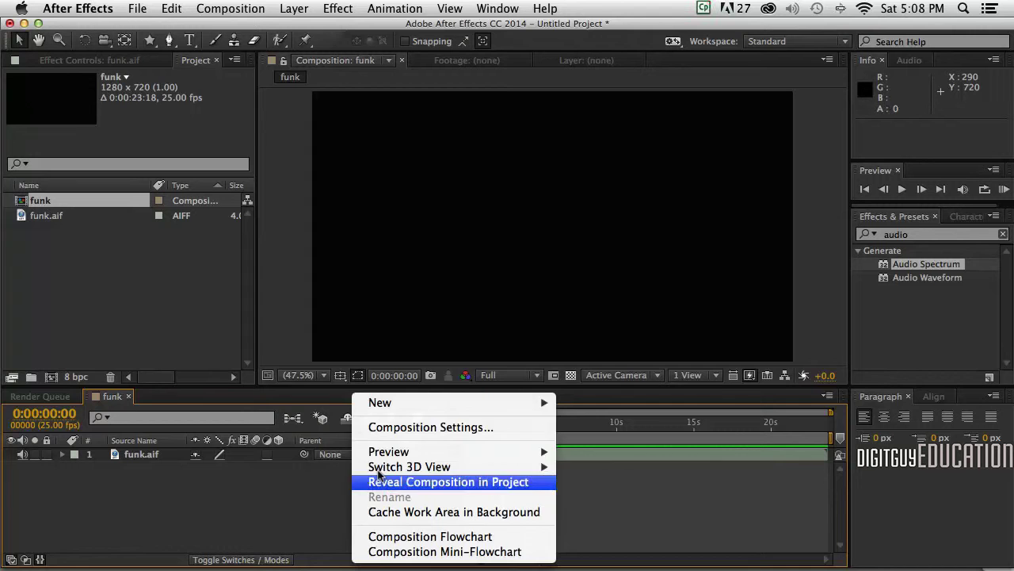
mouse_move(400, 404)
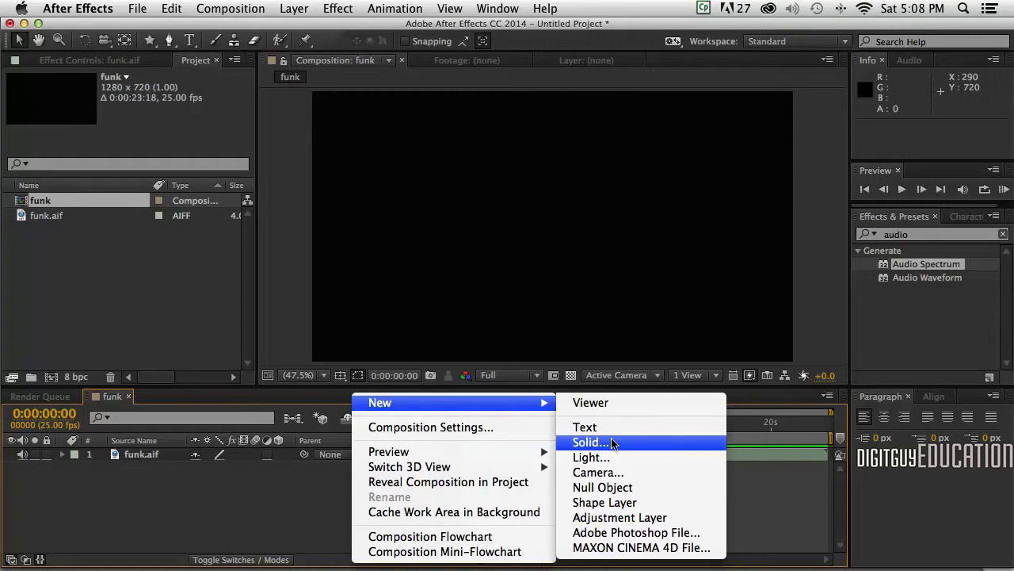
left_click(612, 443)
left_click(366, 402)
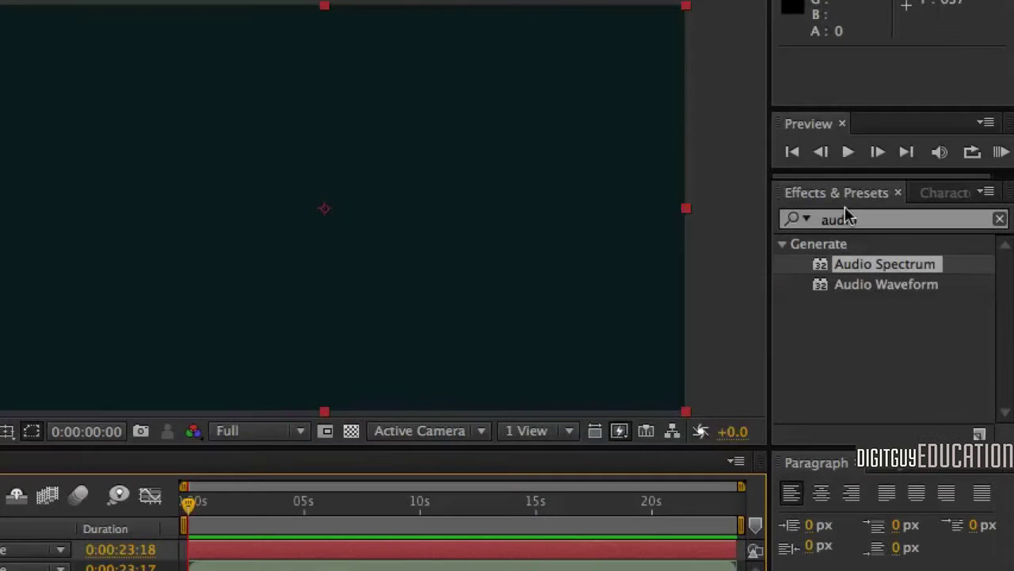
Step: Apply the Audio Spectrum effect from Effects & Presets to the solid layer
left_click(878, 228)
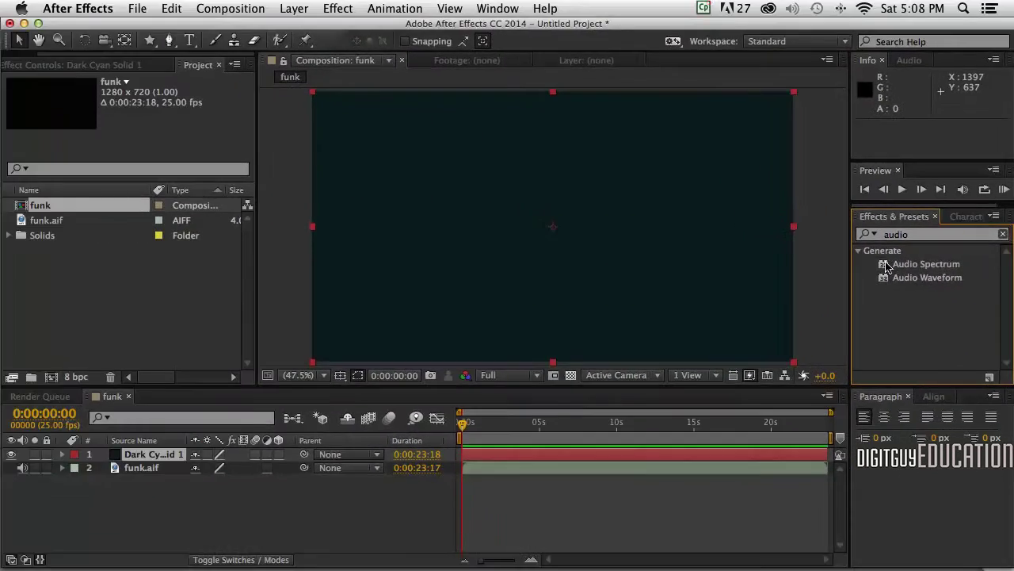
left_click_drag(884, 264, 581, 266)
left_click_drag(724, 266, 717, 266)
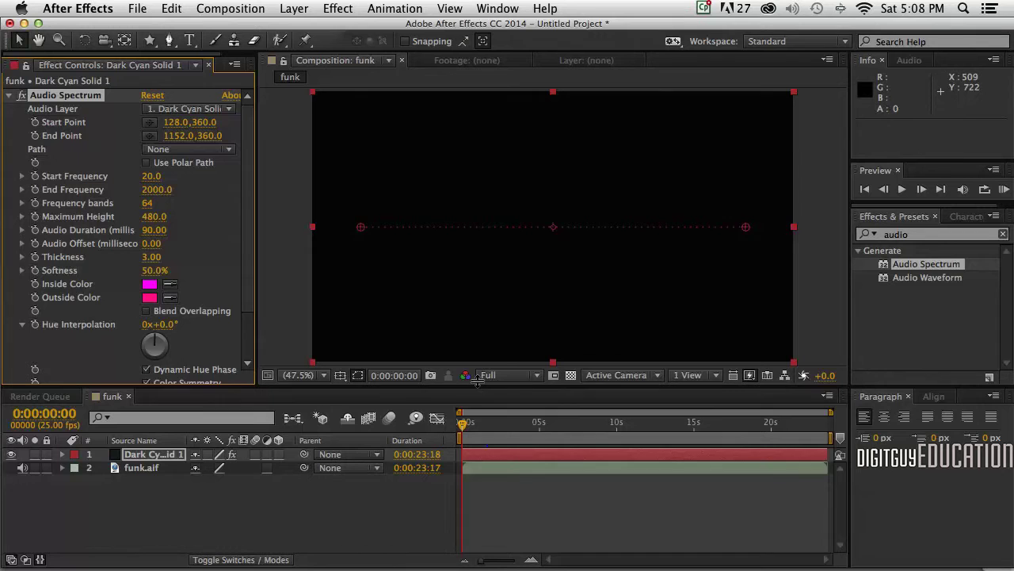
Step: Enlarge the viewer and RAM-preview the funk composition from the first frame, then stop it
mouse_move(477, 381)
left_mouse_down()
mouse_move(480, 409)
mouse_move(481, 387)
left_mouse_up()
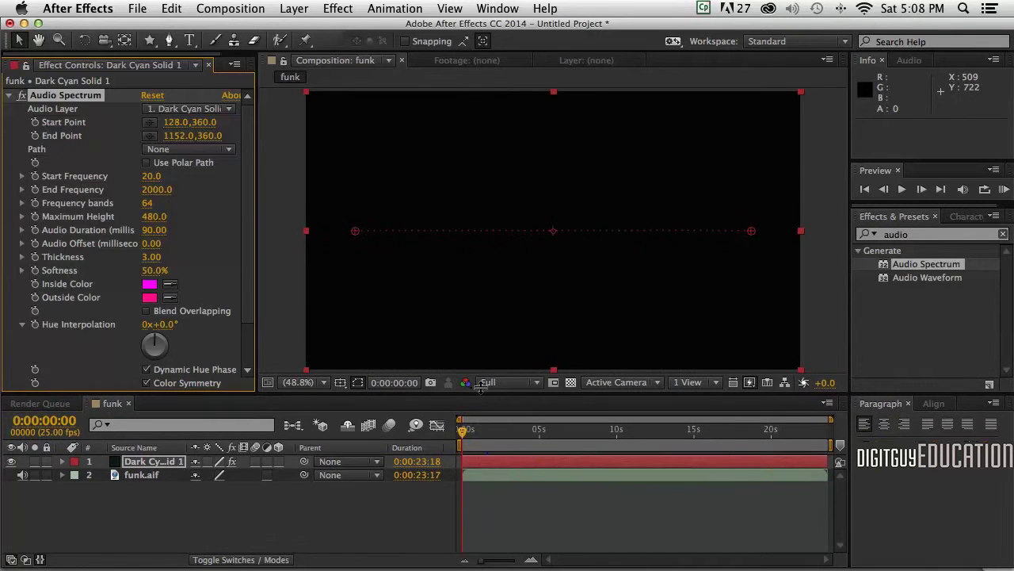
left_click(864, 188)
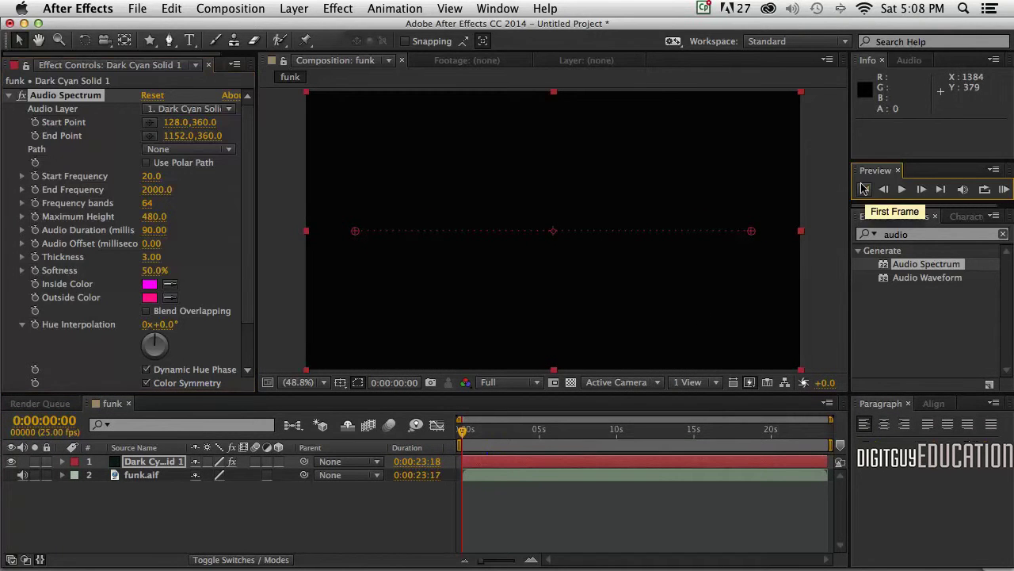
left_click(1004, 189)
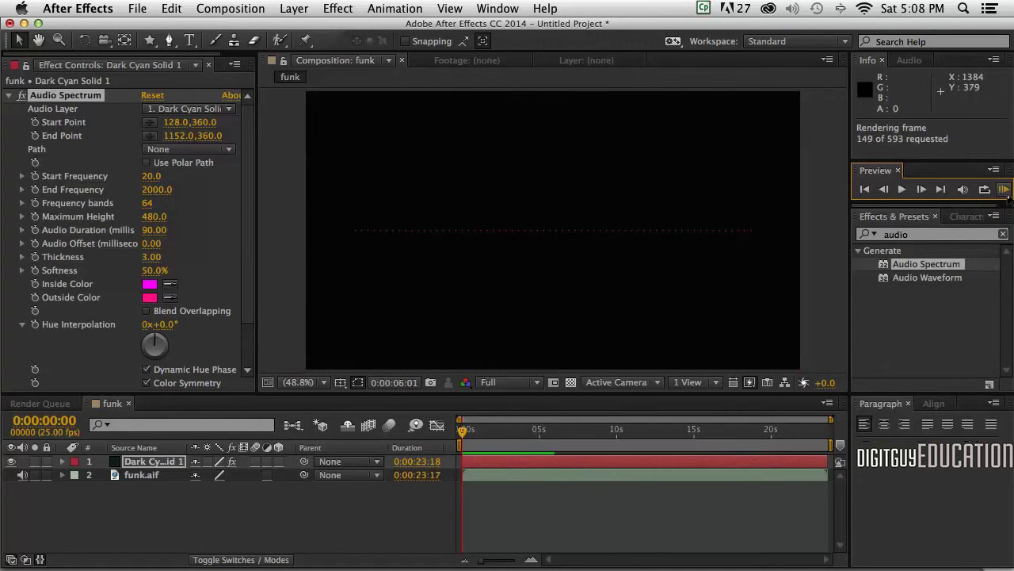
left_click(1004, 192)
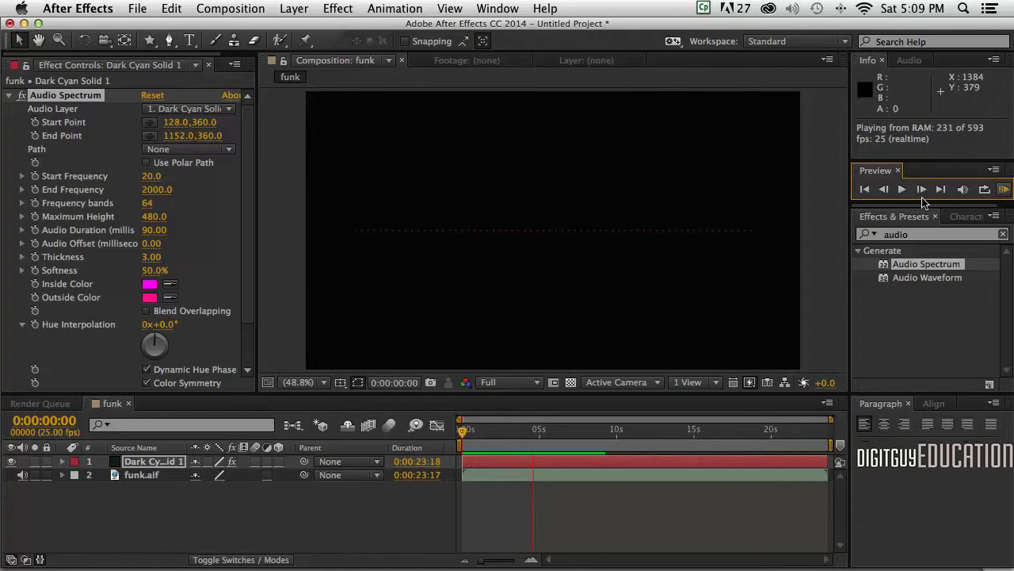
left_click(1002, 190)
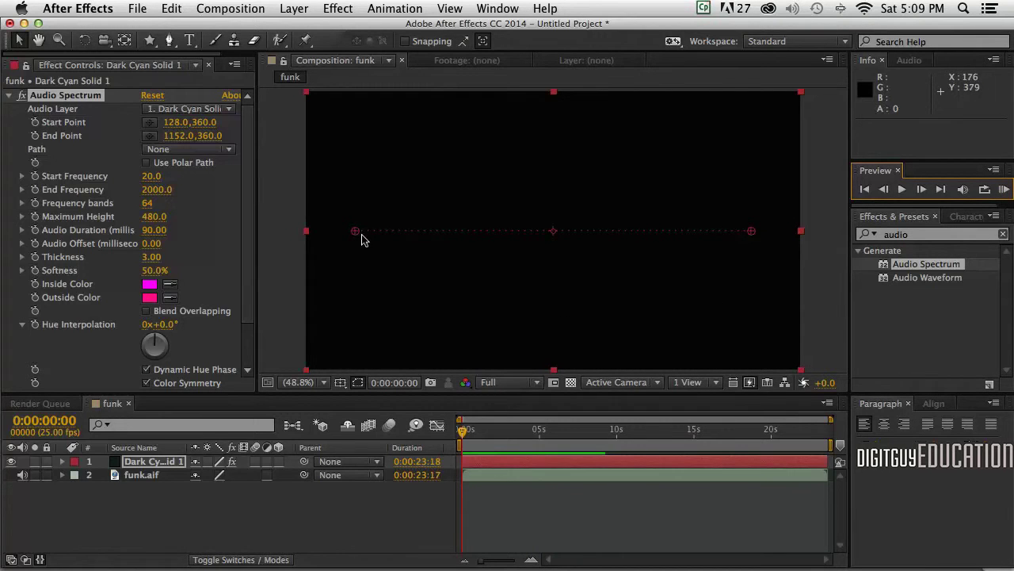
scroll(238, 214, "down", 3)
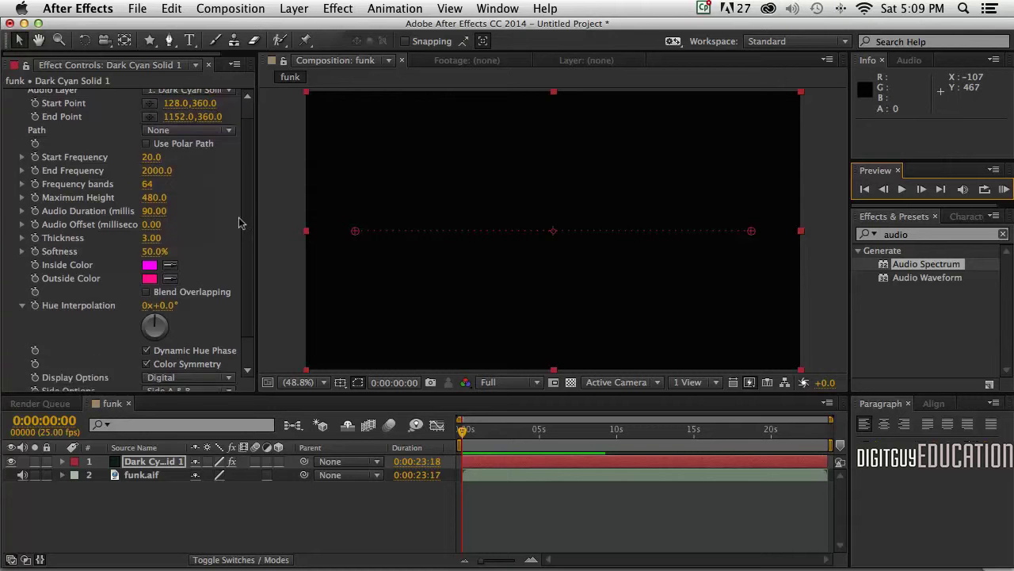
scroll(236, 270, "up", 3)
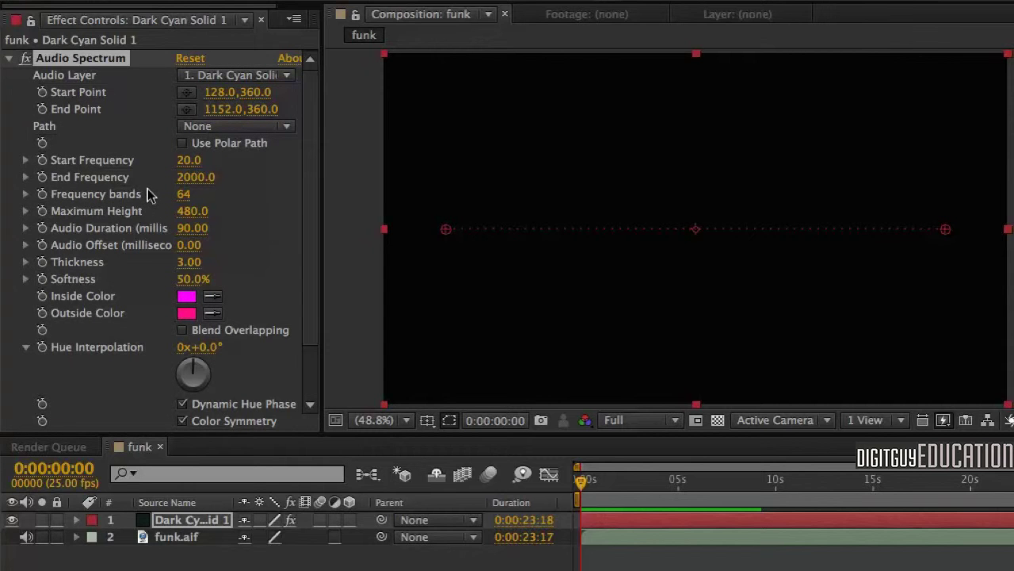
Step: Set Audio Layer to funk.aif, preview the bars, then scrub Start Frequency down from 20.0
left_click(243, 71)
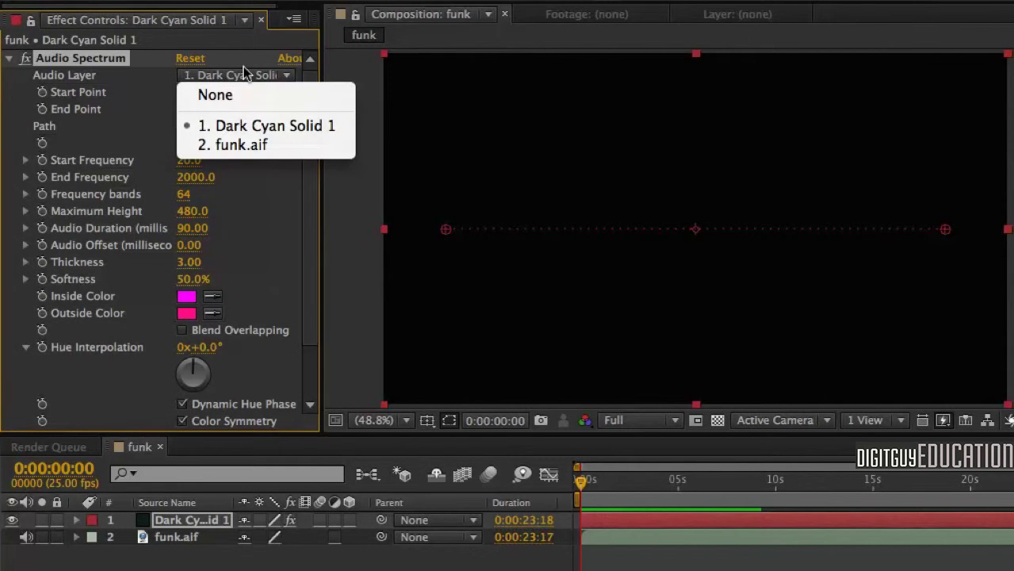
left_click(236, 143)
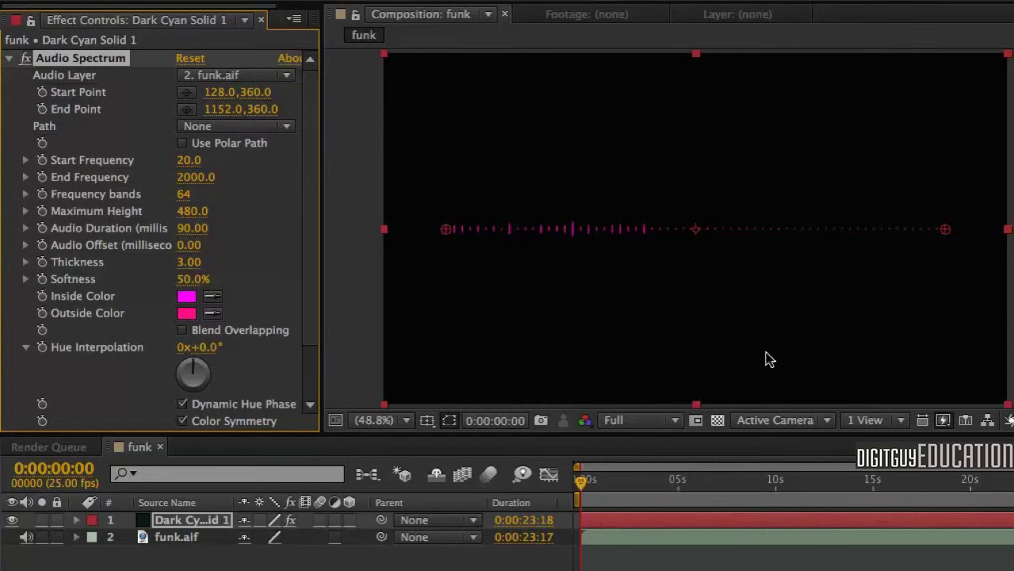
key("space")
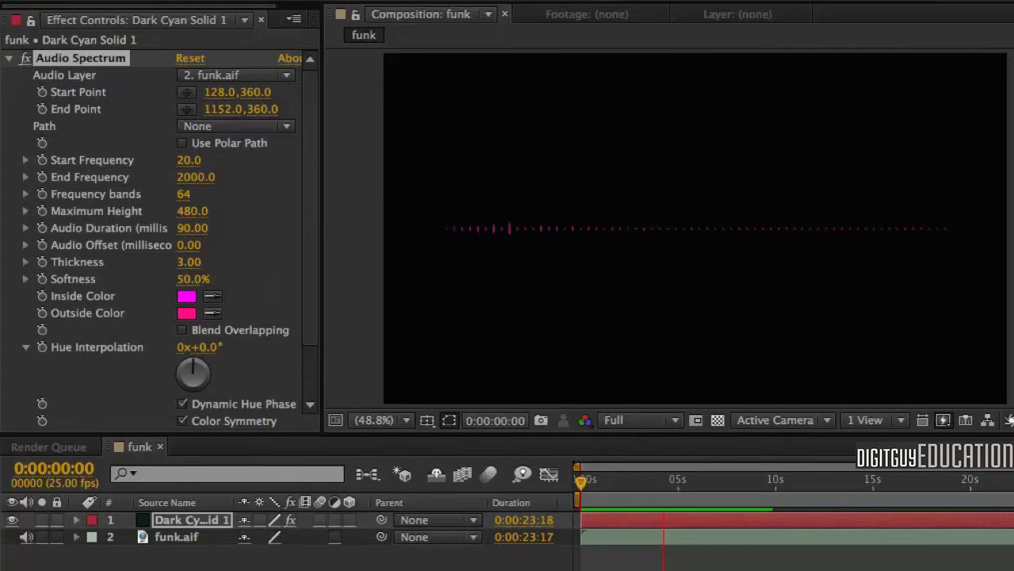
key("space")
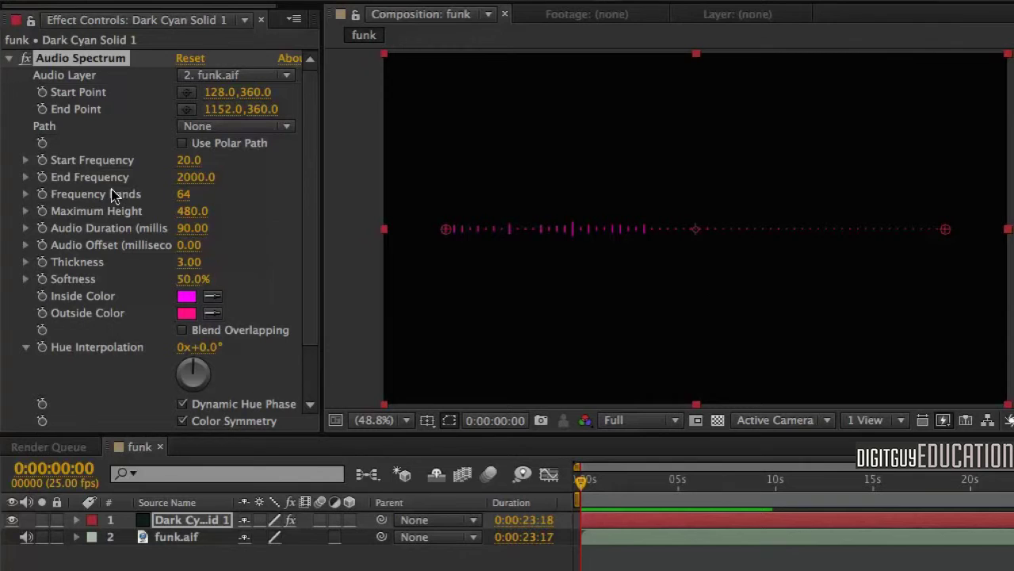
mouse_move(190, 160)
left_mouse_down()
mouse_move(171, 159)
mouse_move(184, 159)
left_mouse_up()
Step: Set the Audio Spectrum Start Frequency to 10
left_click(190, 159)
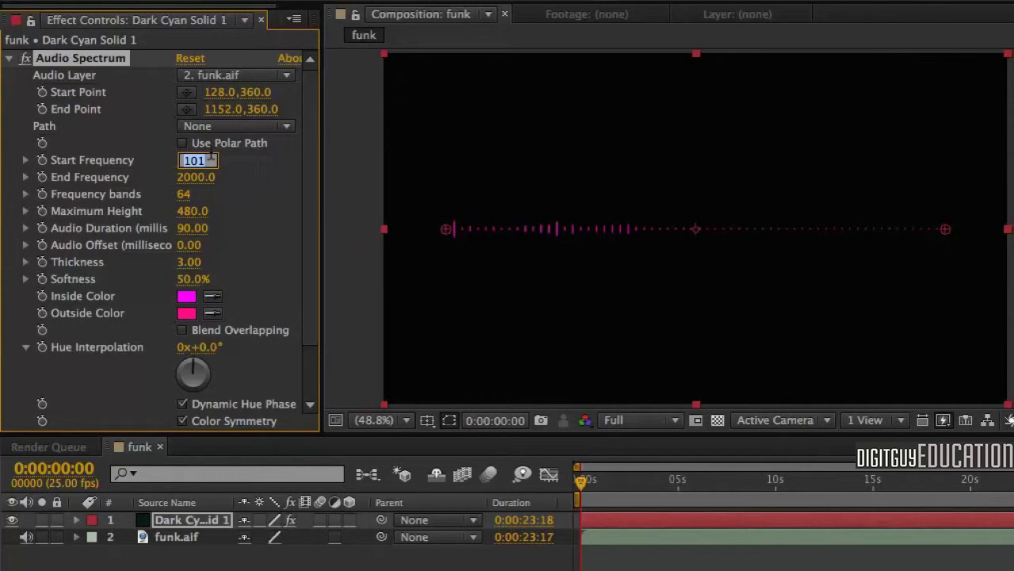
type("10")
key("Return")
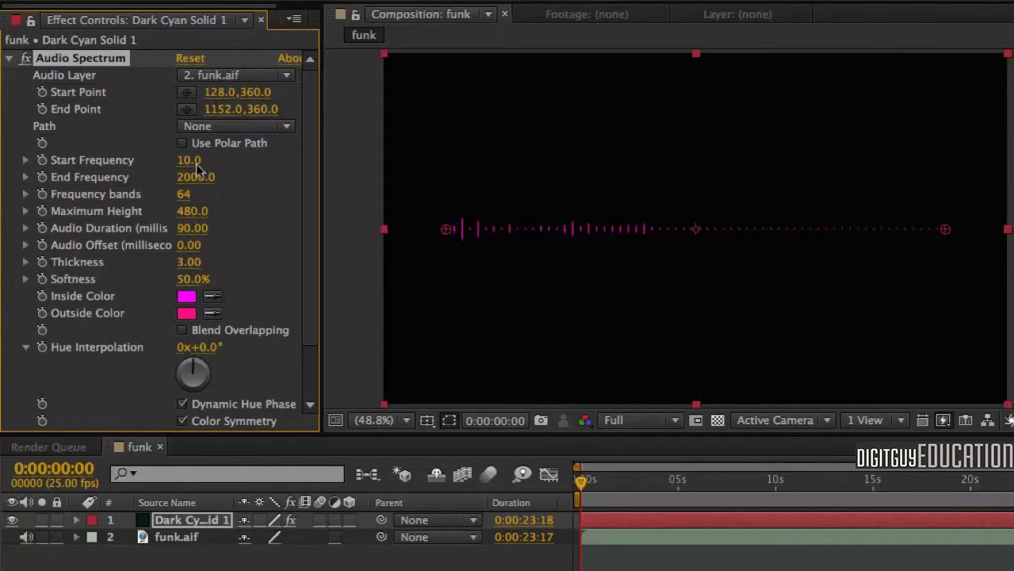
Step: Lower End Frequency to 401 and preview how the bars respond
left_click_drag(195, 176, 184, 174)
key("space")
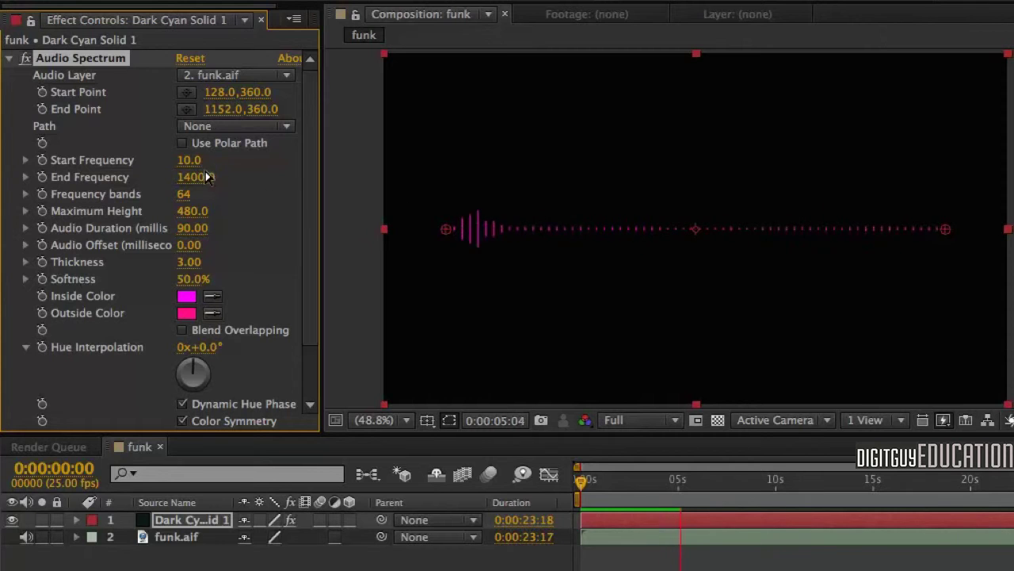
key("space")
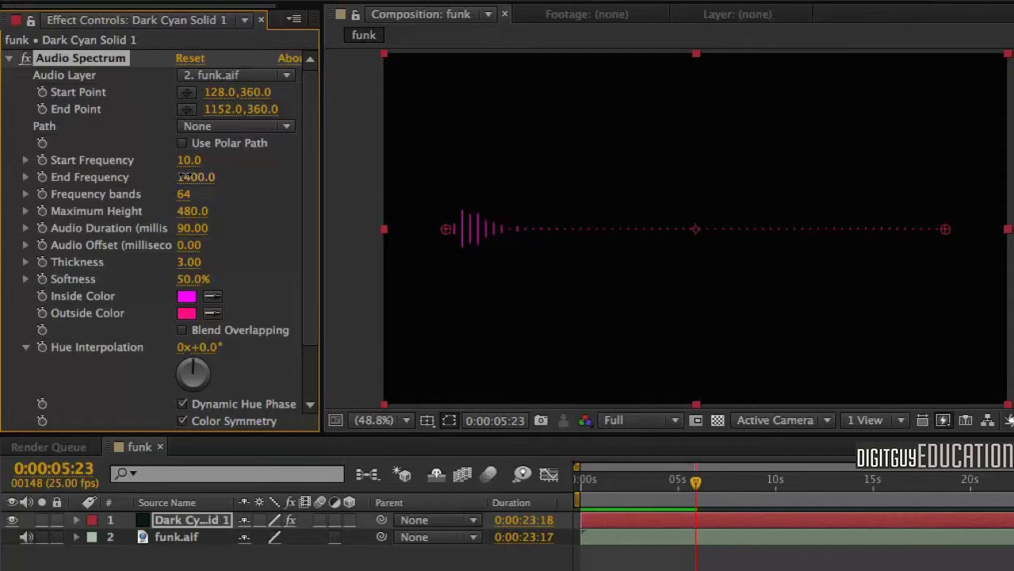
left_click_drag(198, 176, 143, 173)
key("KP_0")
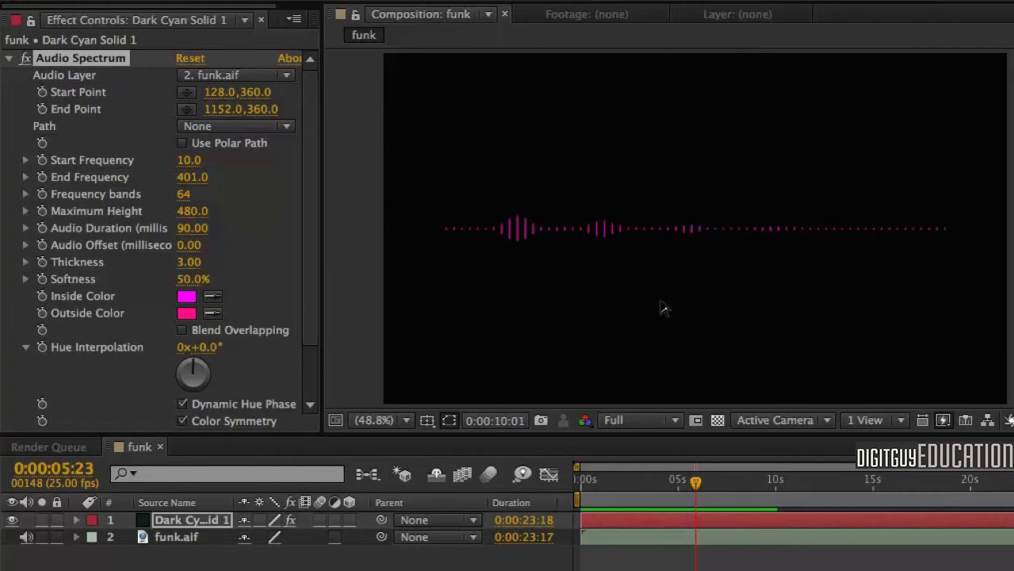
key("space")
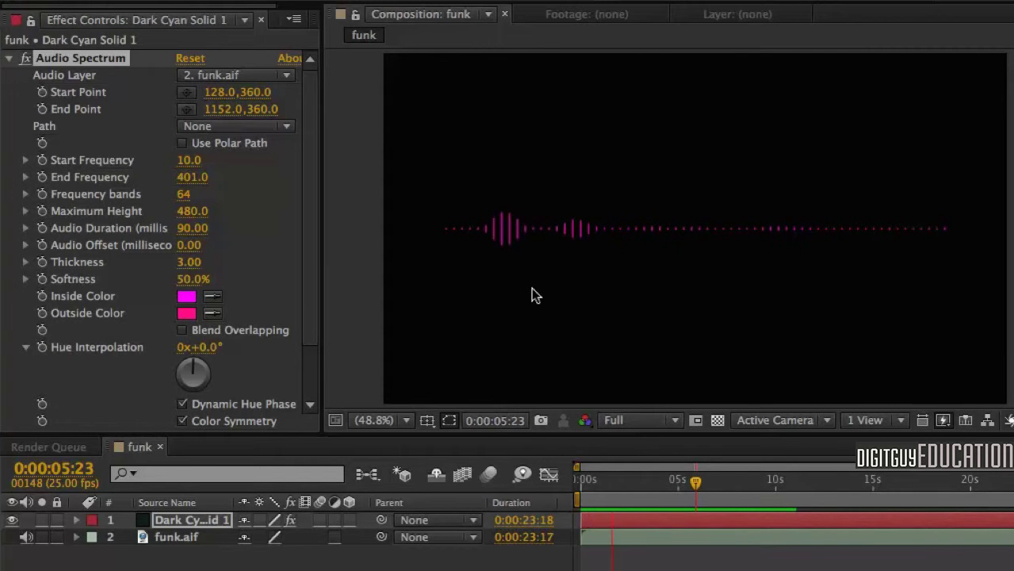
Step: Set Frequency bands to 109, typing 92 first and scrubbing up
key("space")
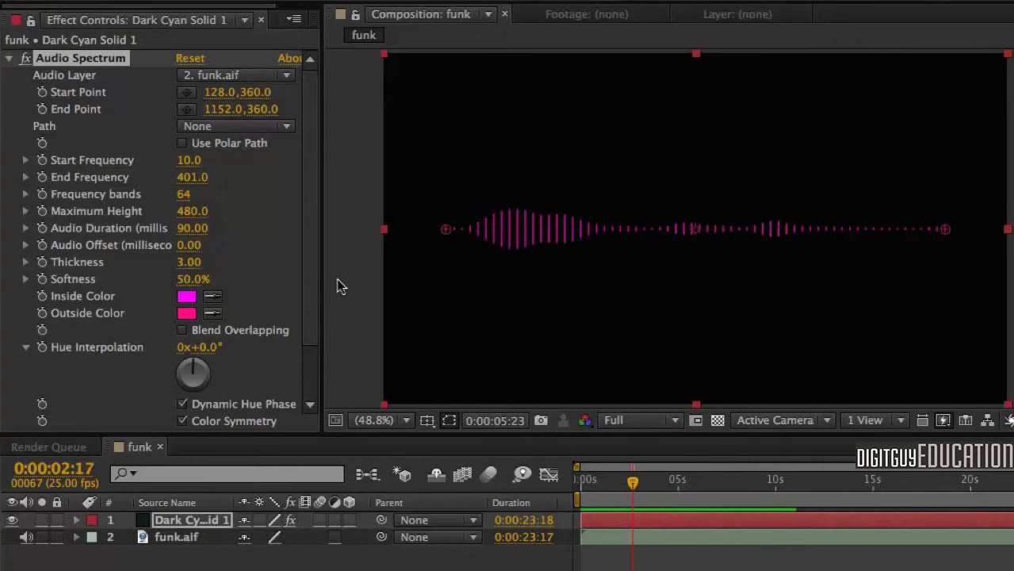
left_click(183, 194)
type("92")
key("Return")
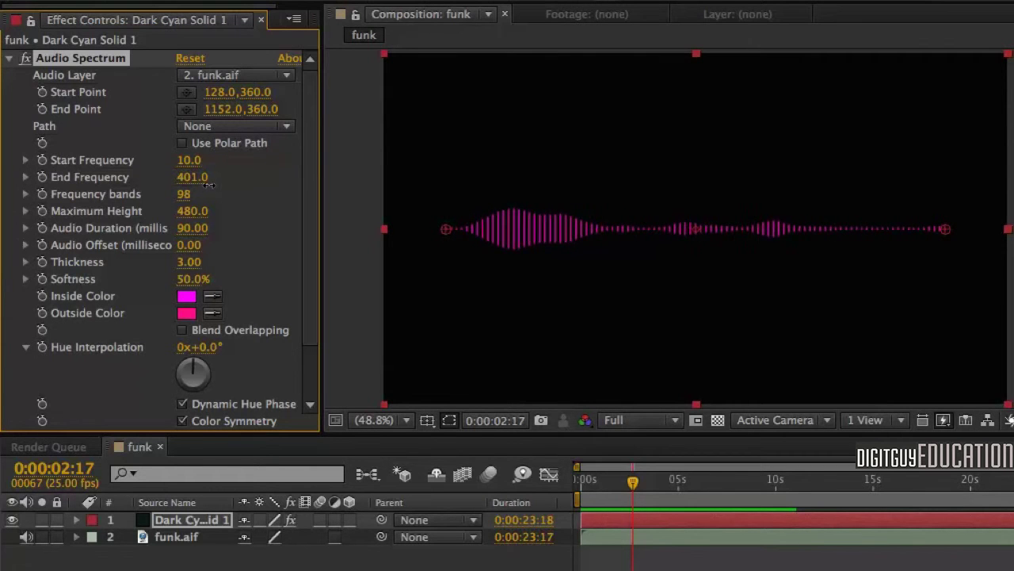
left_click_drag(202, 191, 216, 190)
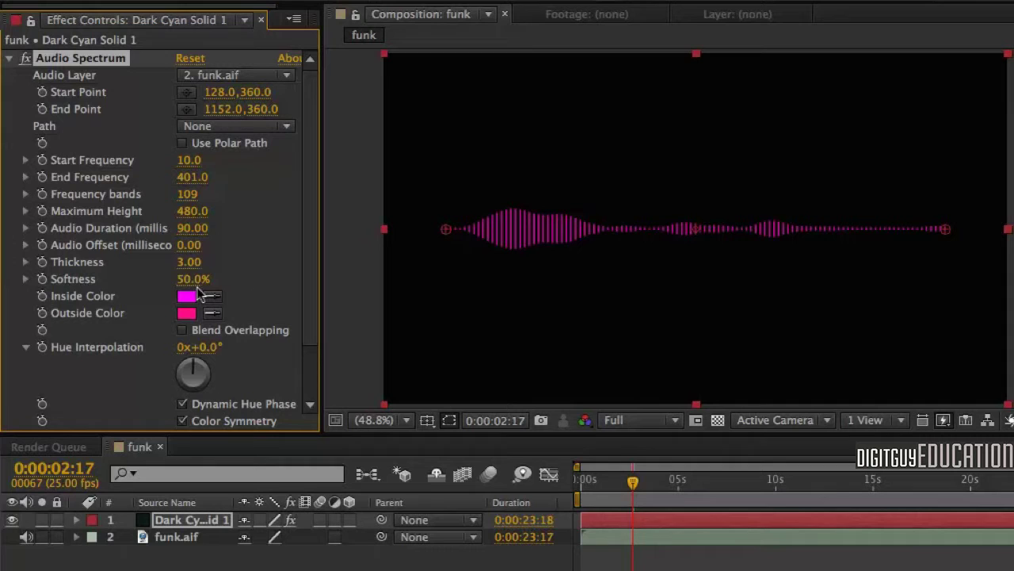
Step: Reduce Softness to 0% and set Maximum Height to 1290, previewing the taller bars
left_click_drag(194, 282, 103, 271)
key("space")
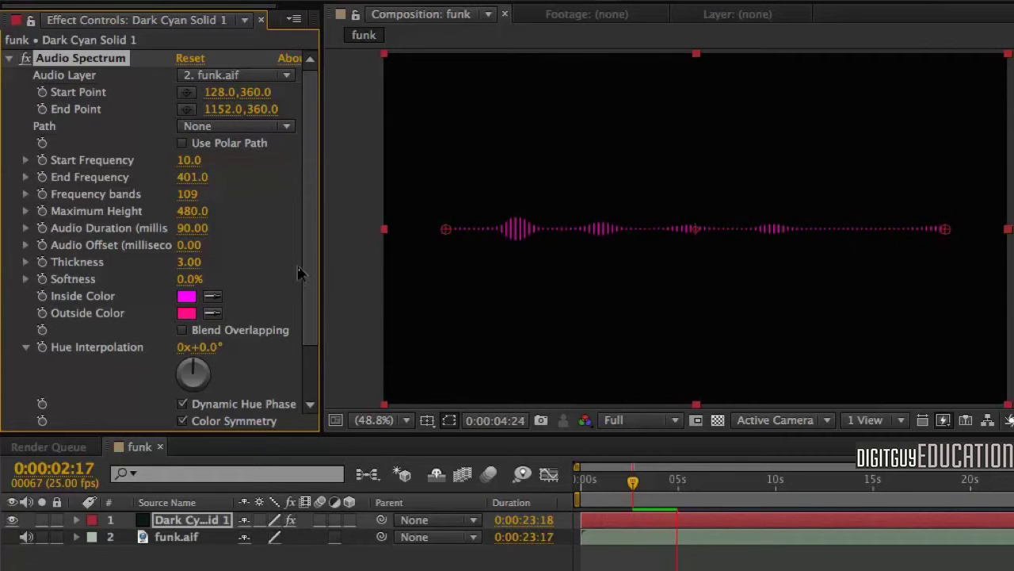
left_click_drag(208, 211, 512, 243)
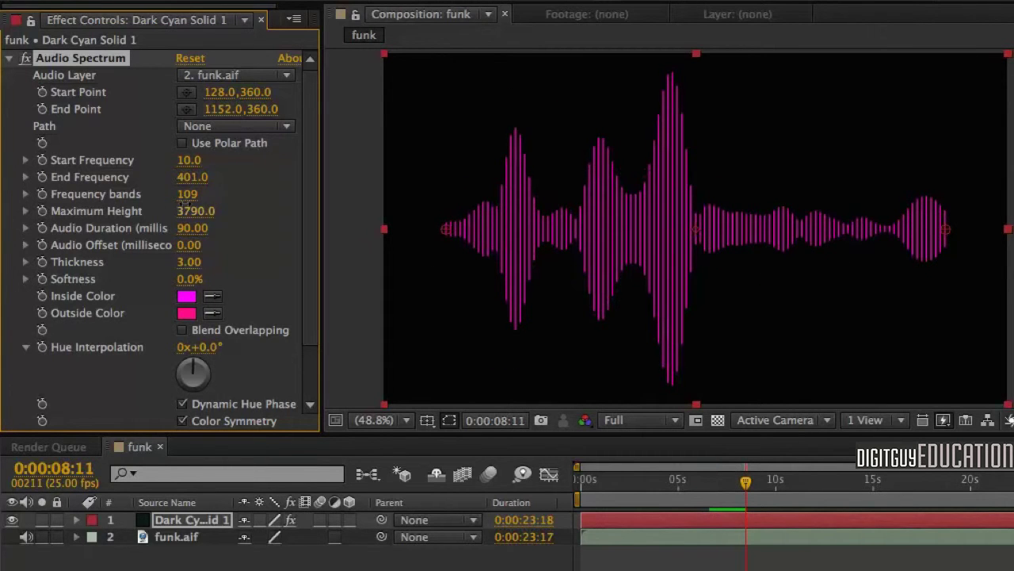
left_click_drag(196, 210, 112, 217)
key("KP_0")
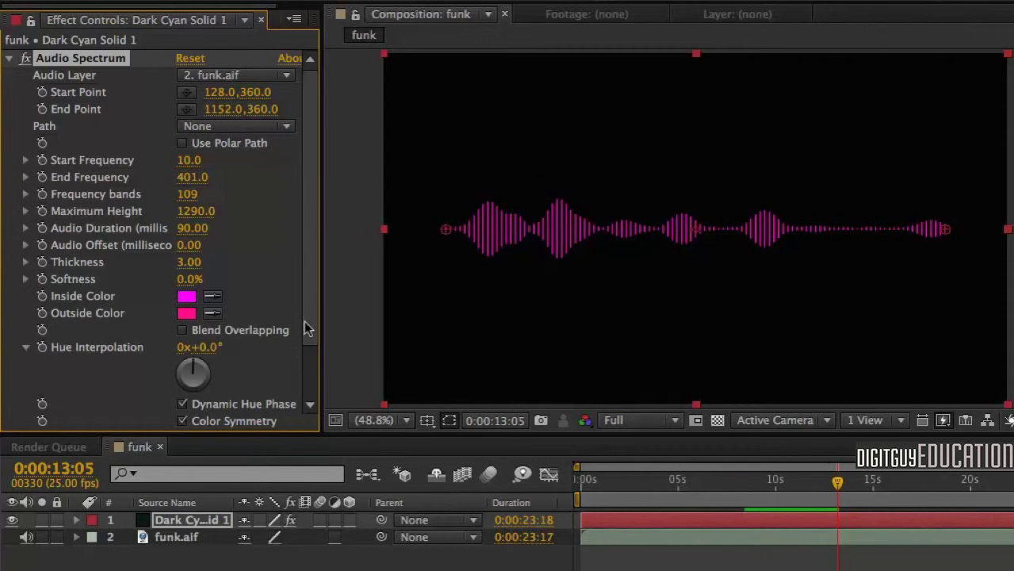
Step: Set Display Options to Analog lines and preview it from the start
left_click_drag(305, 324, 305, 391)
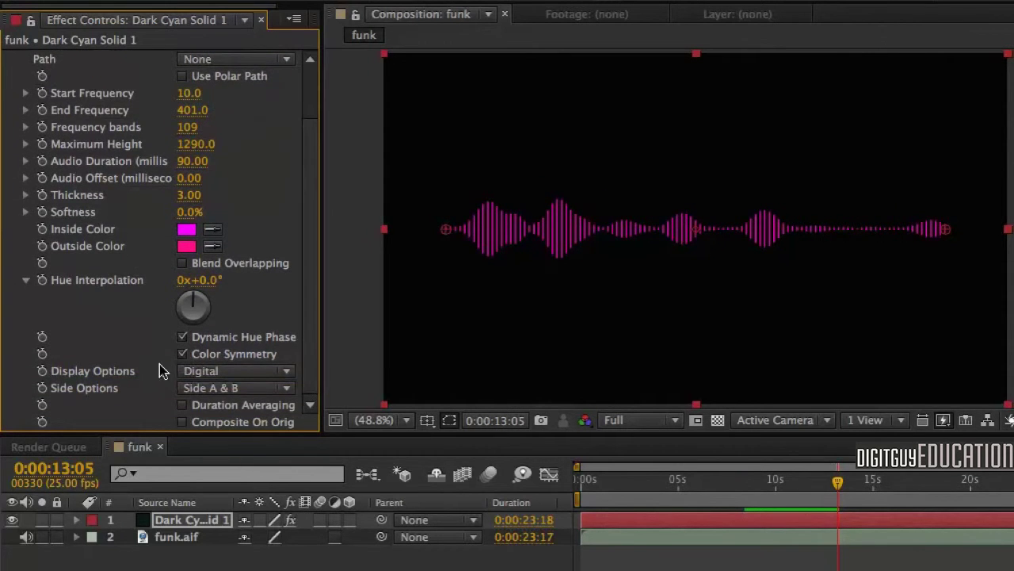
left_click(286, 370)
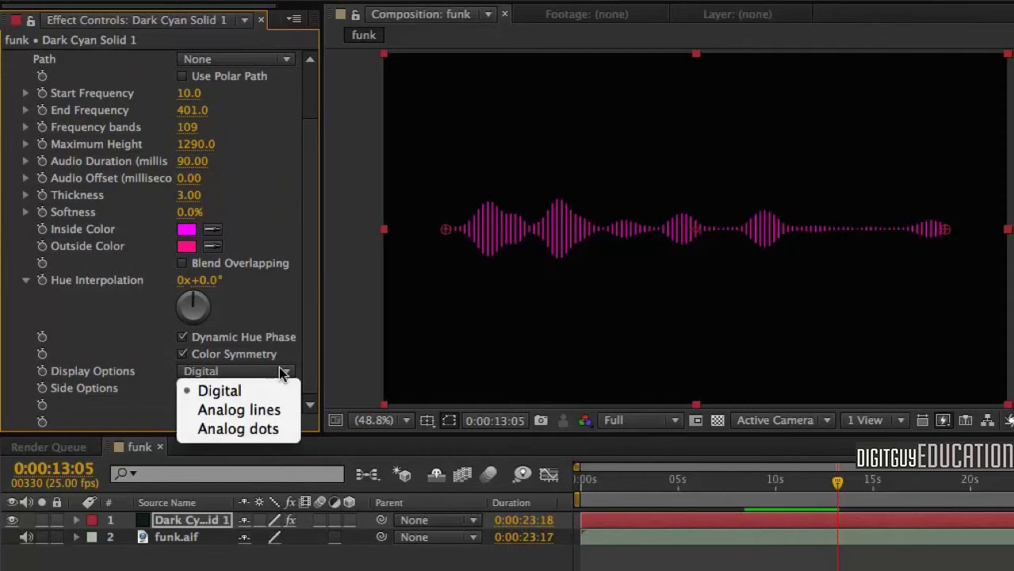
left_click(269, 409)
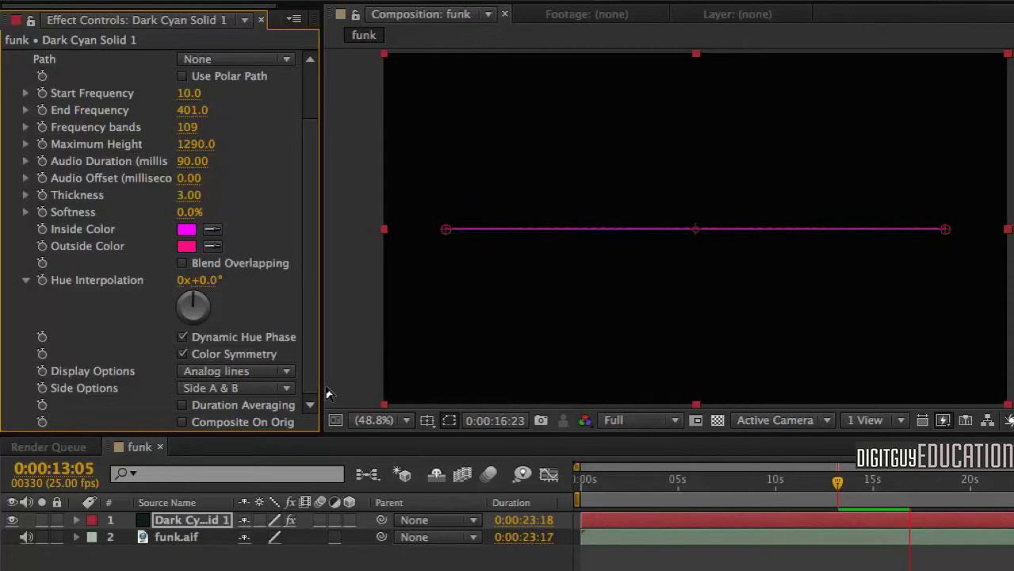
left_click(913, 485)
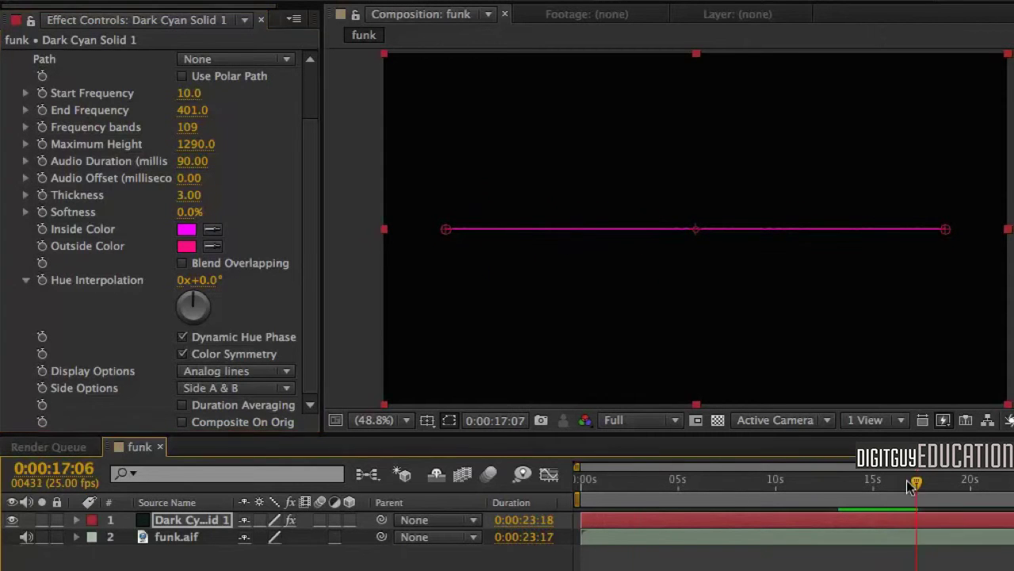
key("Home")
key("KP_0")
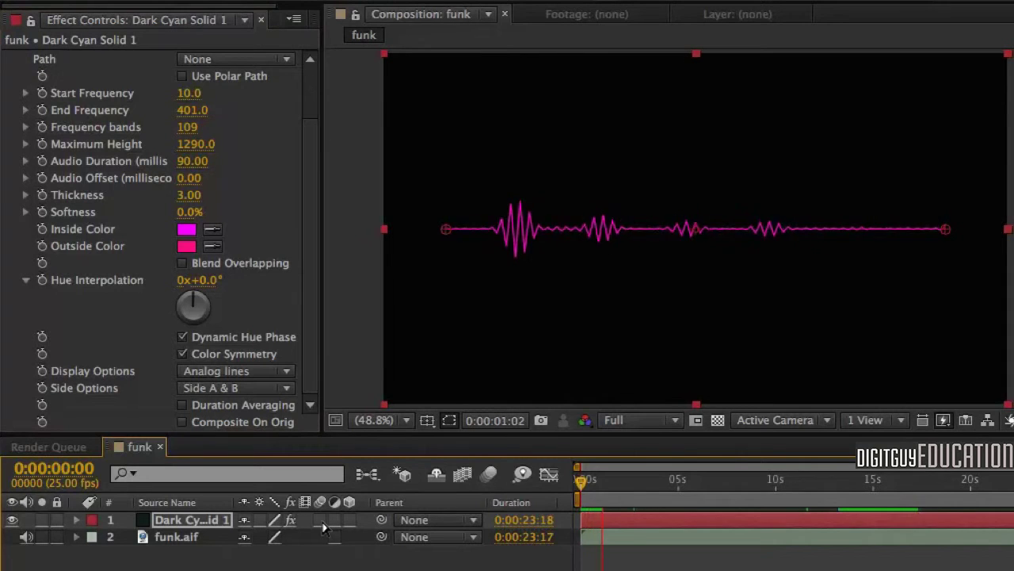
key("space")
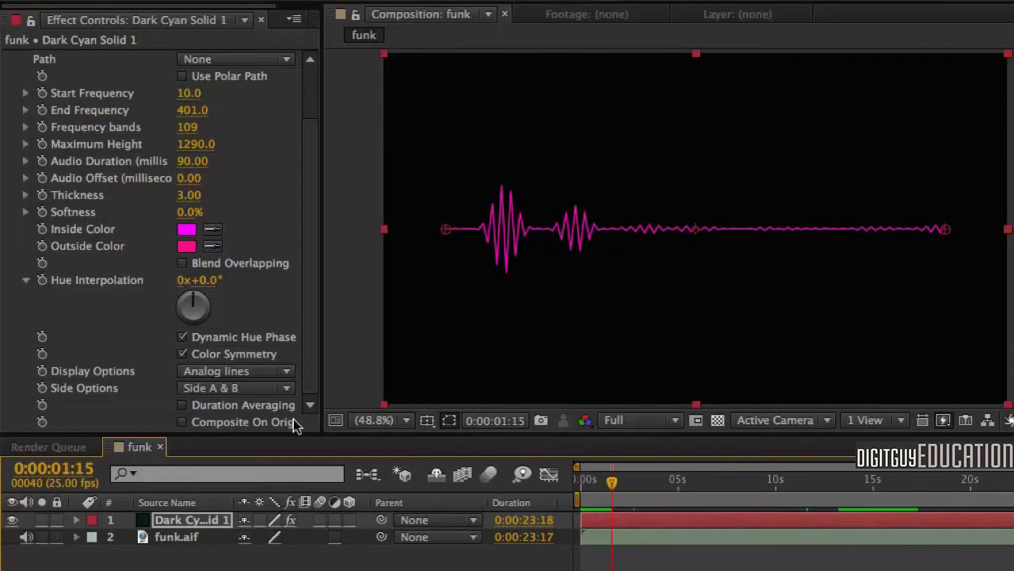
Step: Switch Display Options to Analog dots and preview the dotted spectrum
left_click(285, 372)
left_click(262, 426)
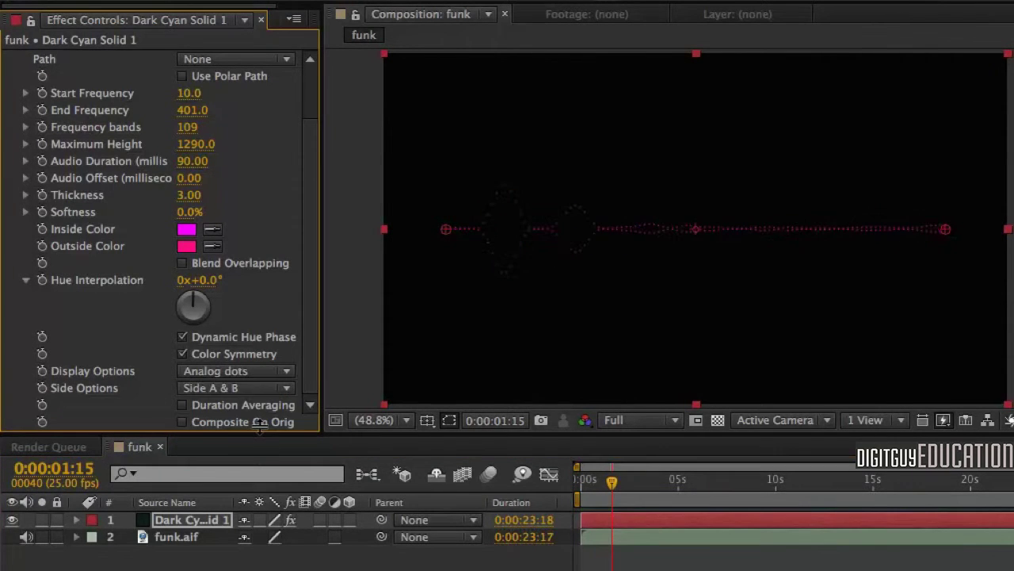
key("KP_0")
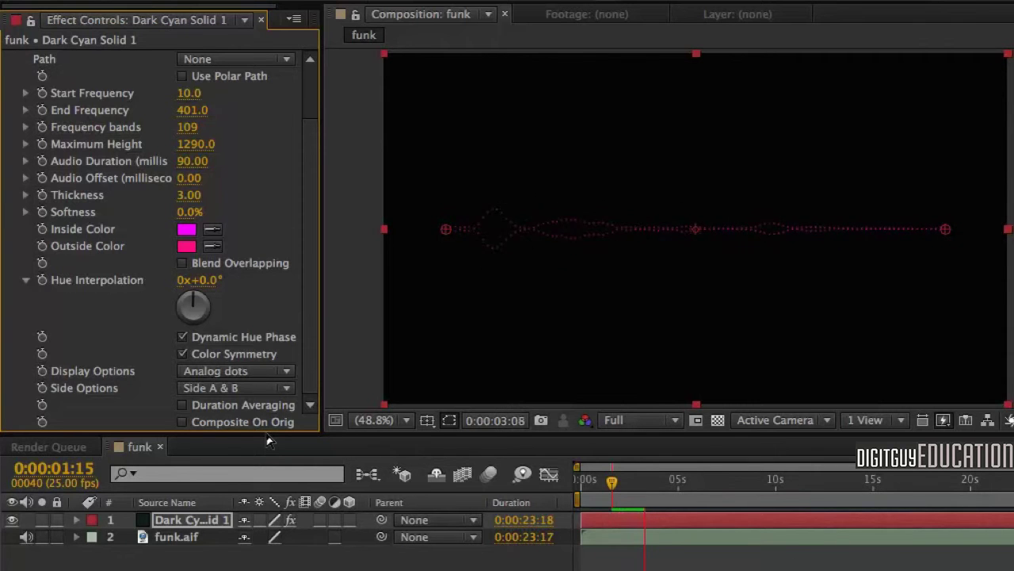
left_click(286, 372)
Step: Return Display Options to Digital, set Side Options to Side A and preview
left_click(277, 389)
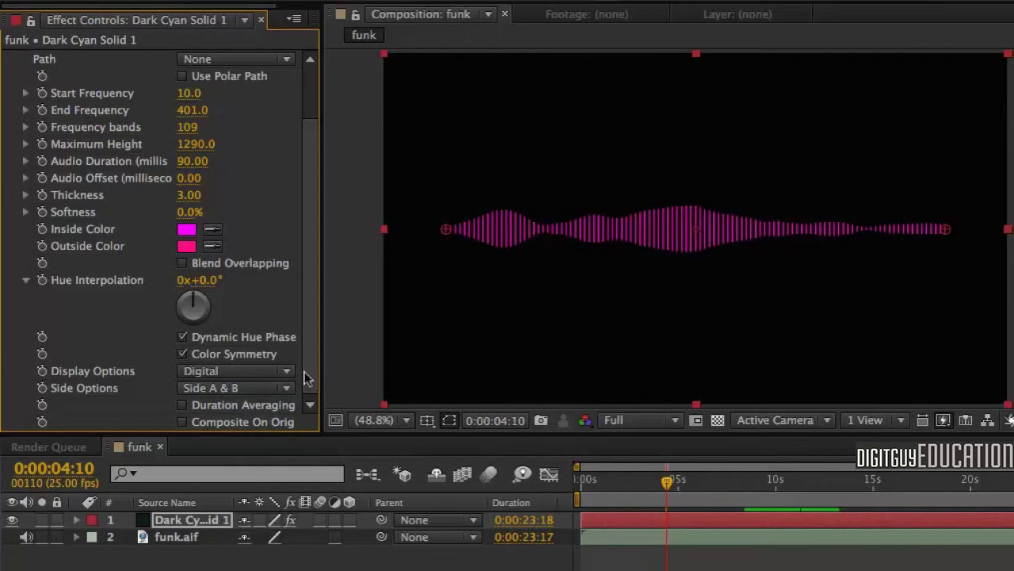
left_click(285, 389)
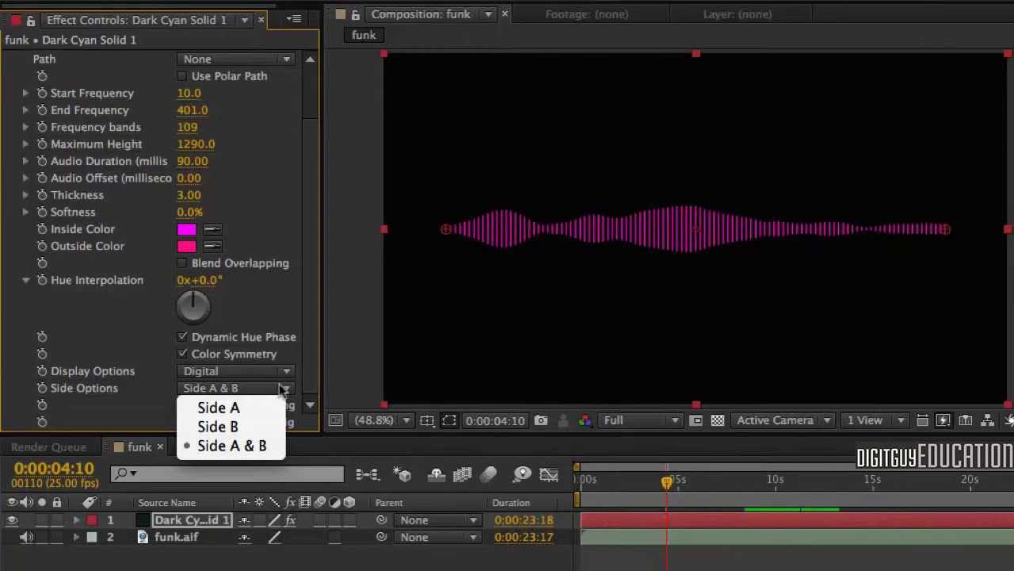
left_click(261, 407)
key("space")
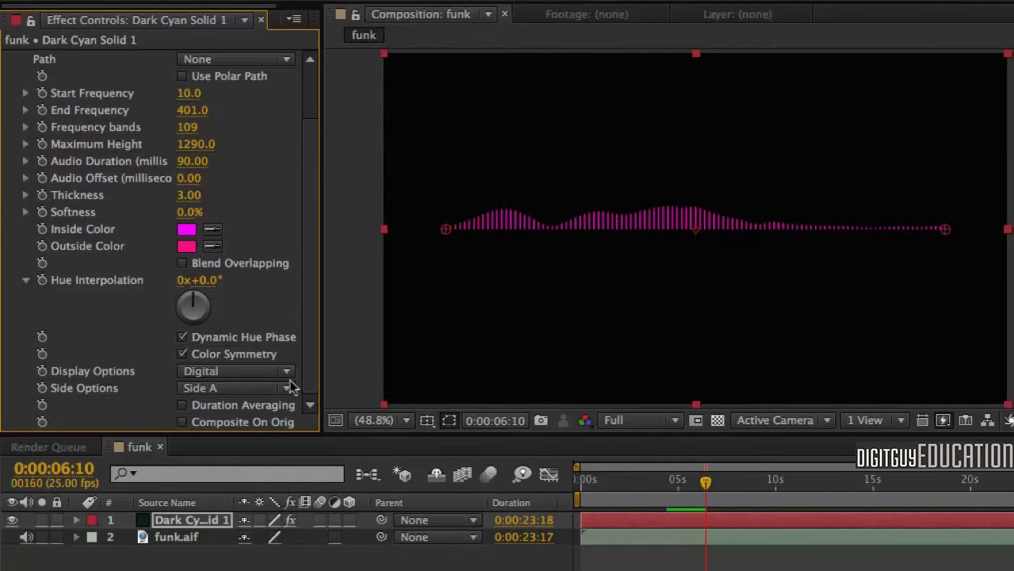
Step: Try Side B, then set Side Options to Side A & B and stop the preview
left_click(281, 387)
left_click(260, 426)
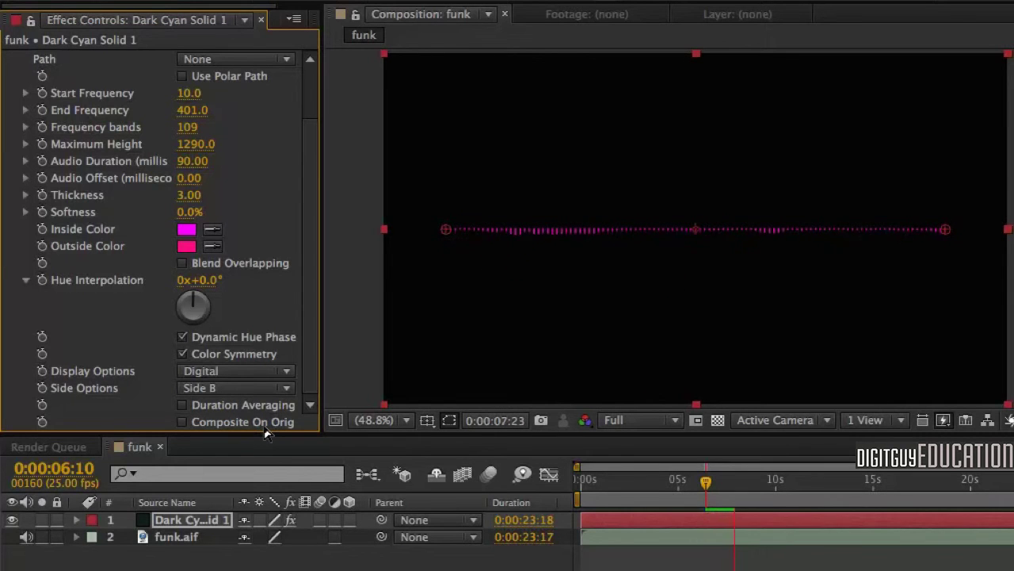
left_click(286, 388)
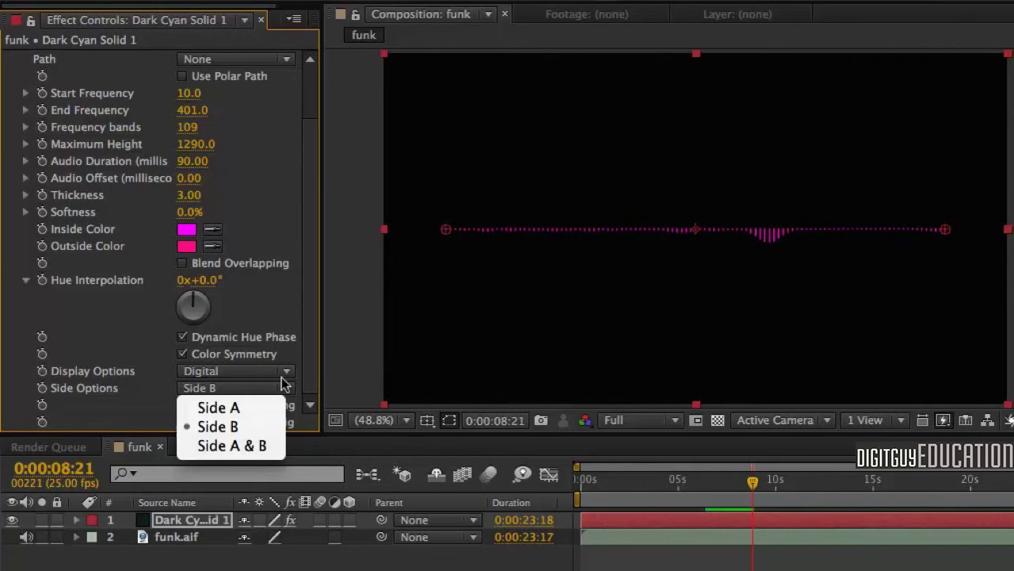
left_click(263, 443)
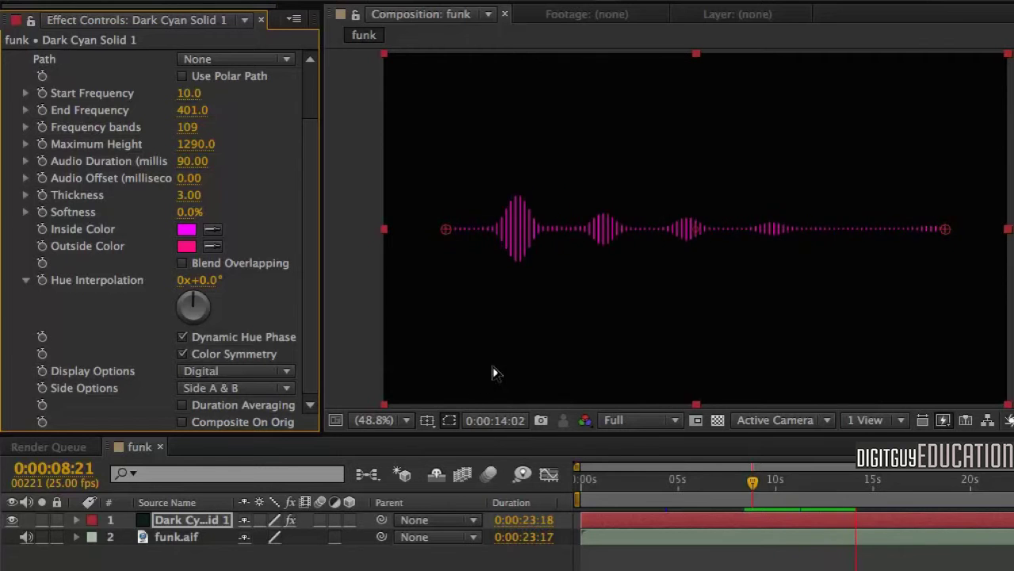
key("space")
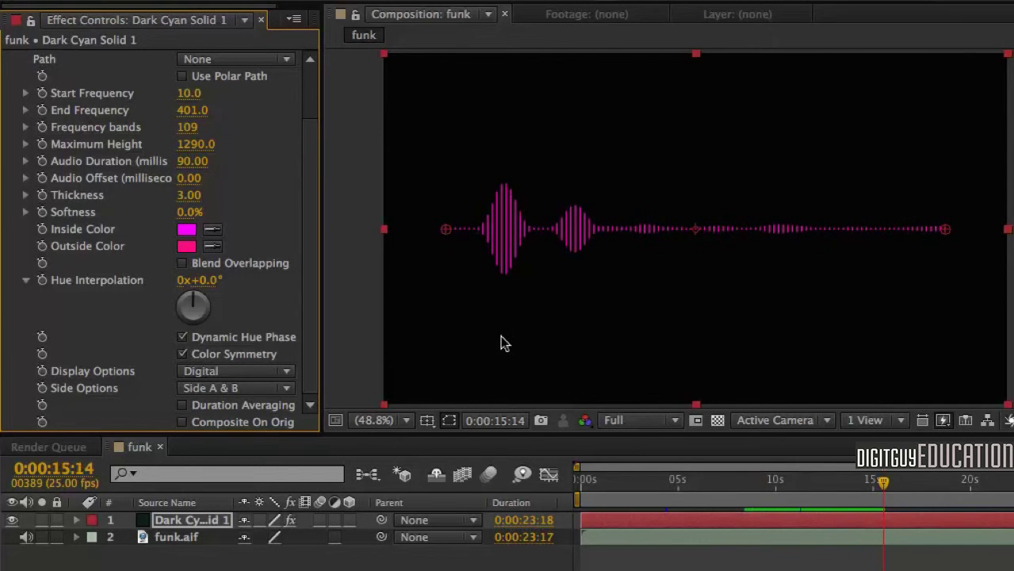
Step: Select Dark Cyan Solid 1 and draw a five-point star mask from the composition centre
left_click(216, 561)
left_click(178, 520)
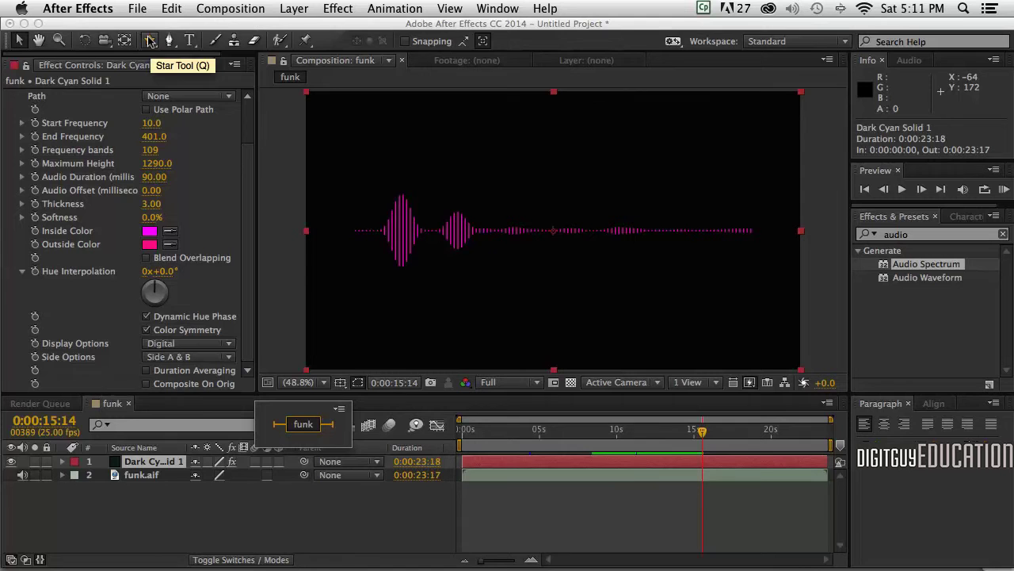
left_click(552, 269)
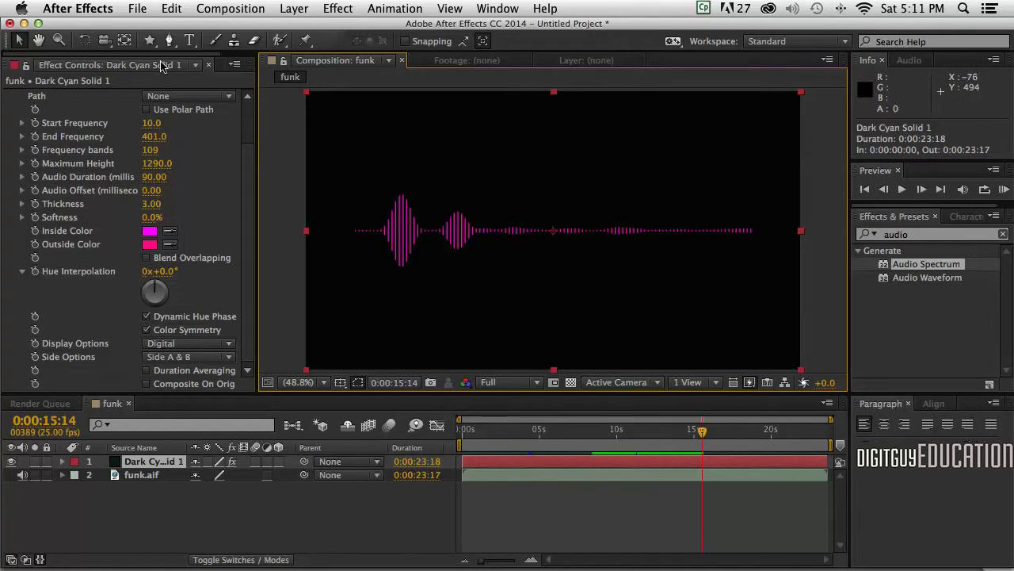
left_click(148, 39)
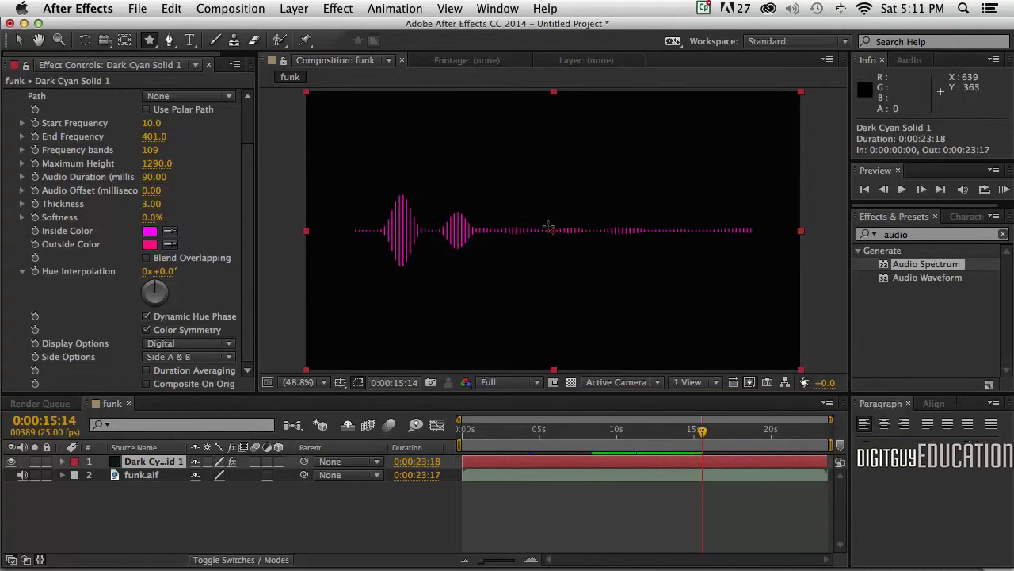
left_click_drag(551, 231, 626, 304)
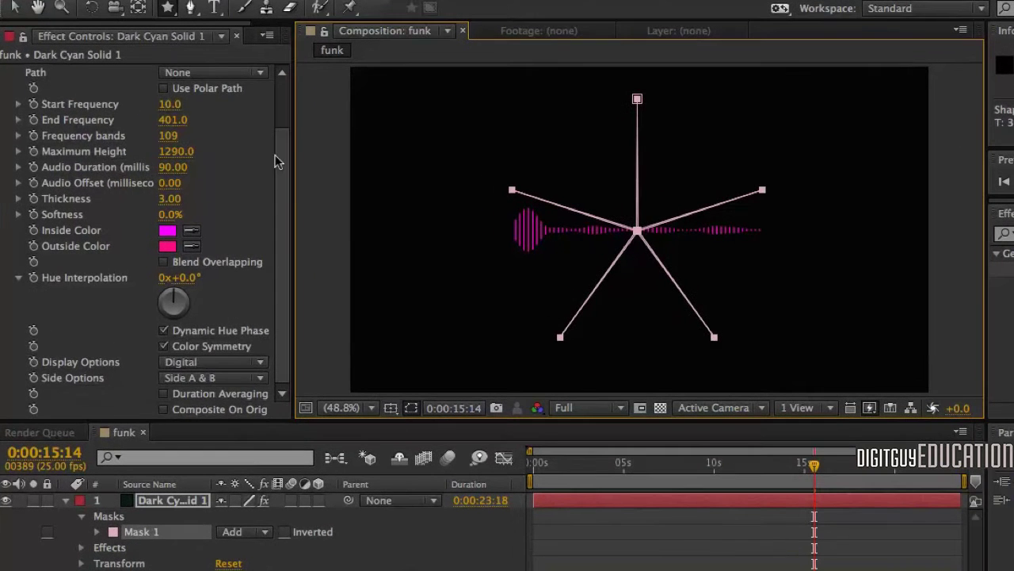
Step: Set the Audio Spectrum Path to Mask 1 so the bars follow the star
left_click_drag(247, 167, 251, 135)
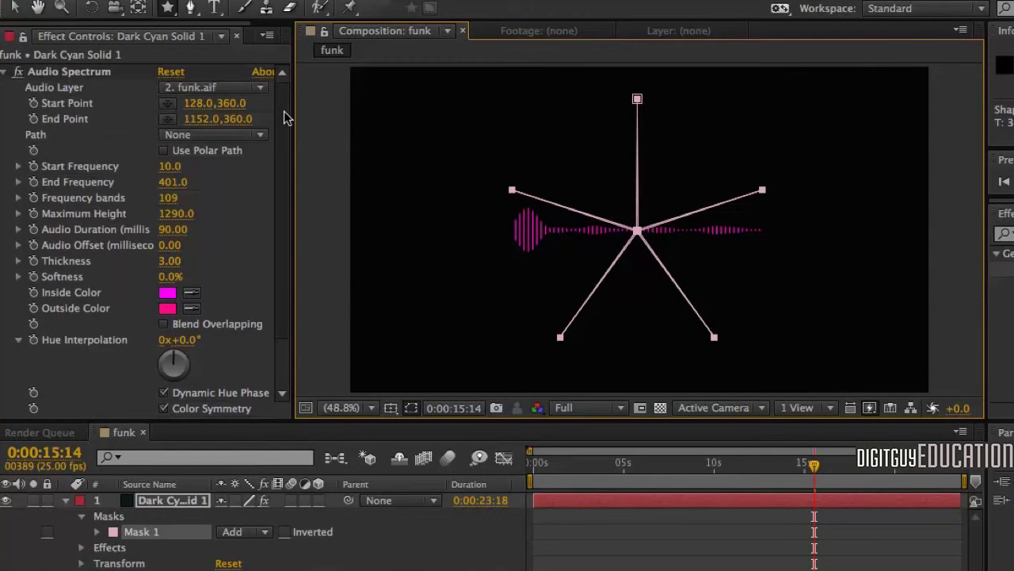
left_click(224, 133)
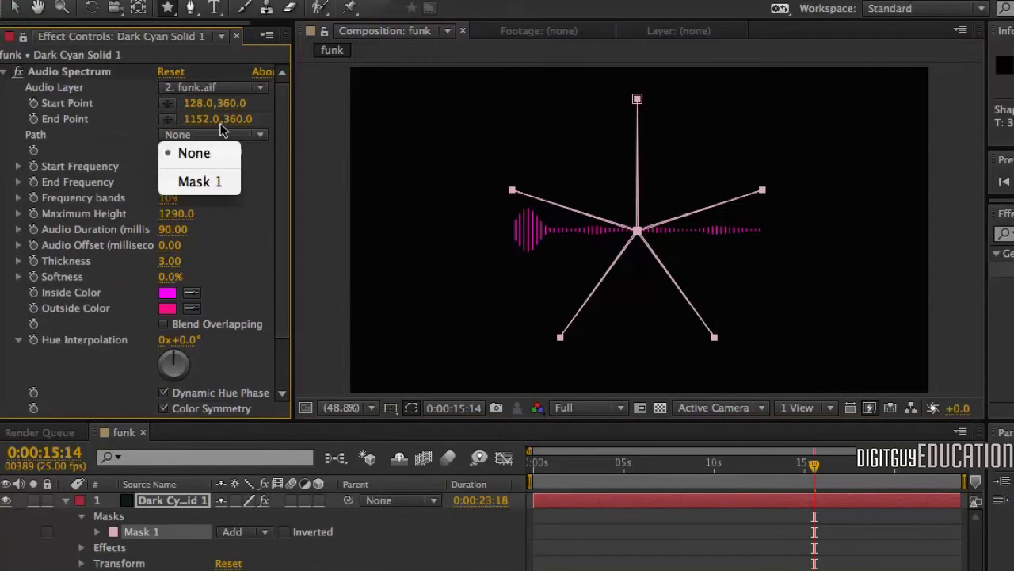
left_click(214, 178)
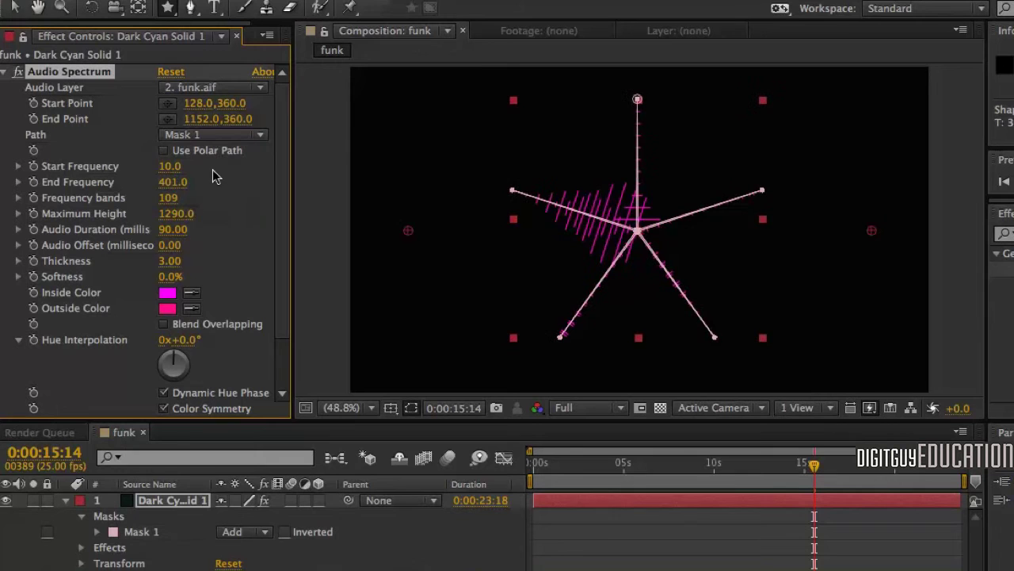
Step: Return to the composition start and RAM preview the star spectrum with numpad 0
key("space")
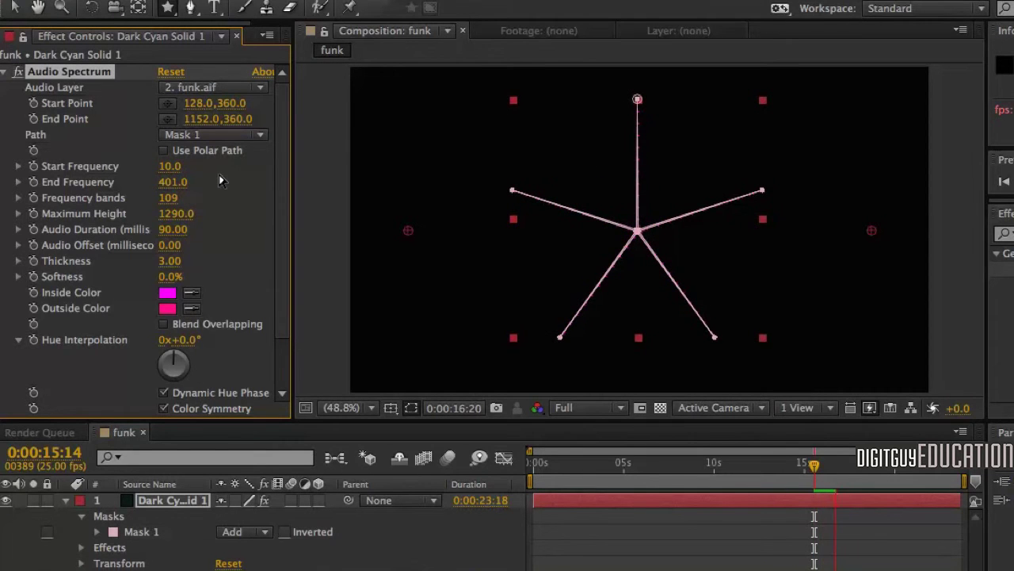
left_click_drag(834, 464, 536, 464)
key("space")
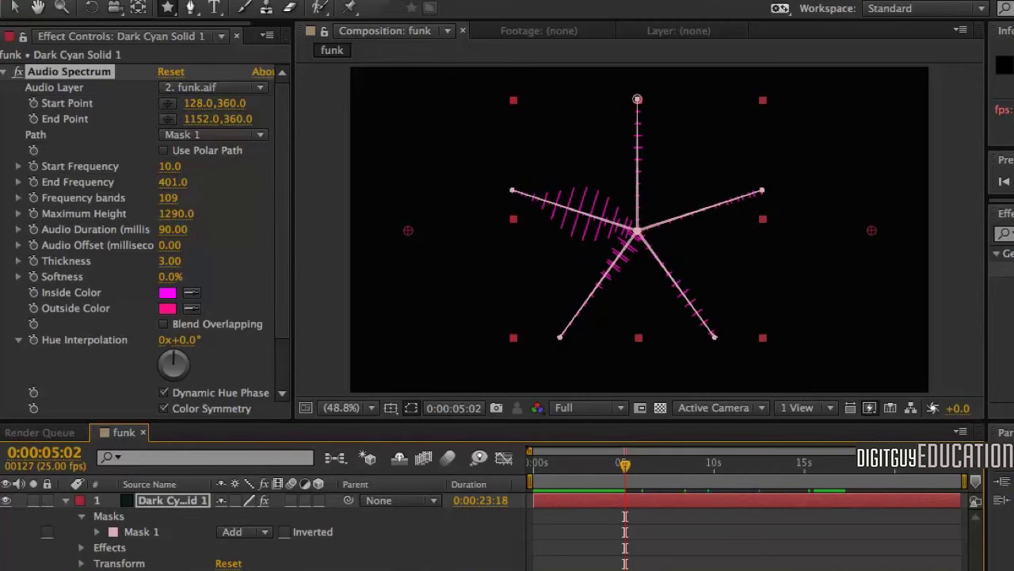
key("KP_0")
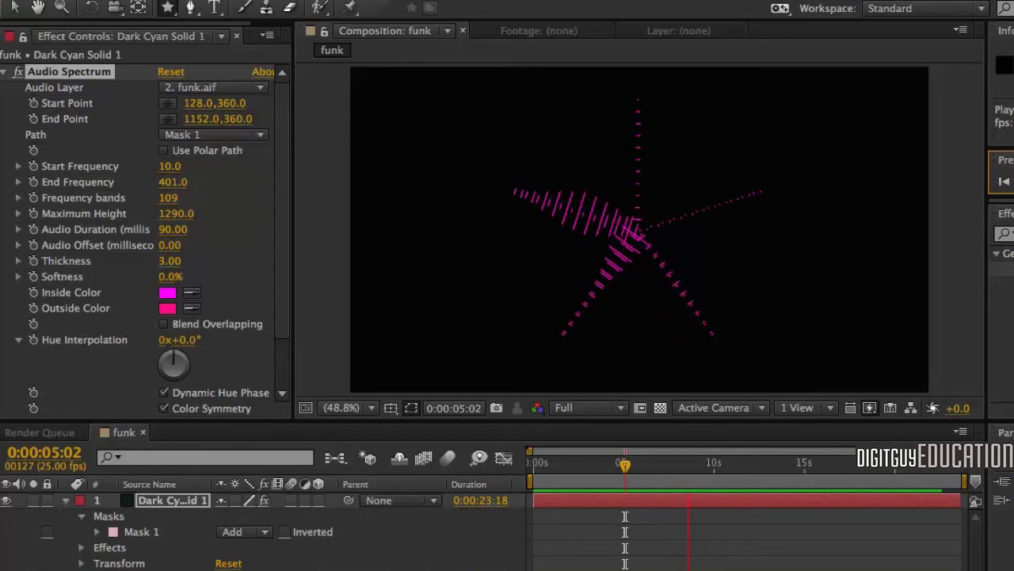
Step: Set Hue Interpolation to 0x+84.0° and Thickness to 9.60, then return to the first frame
key("space")
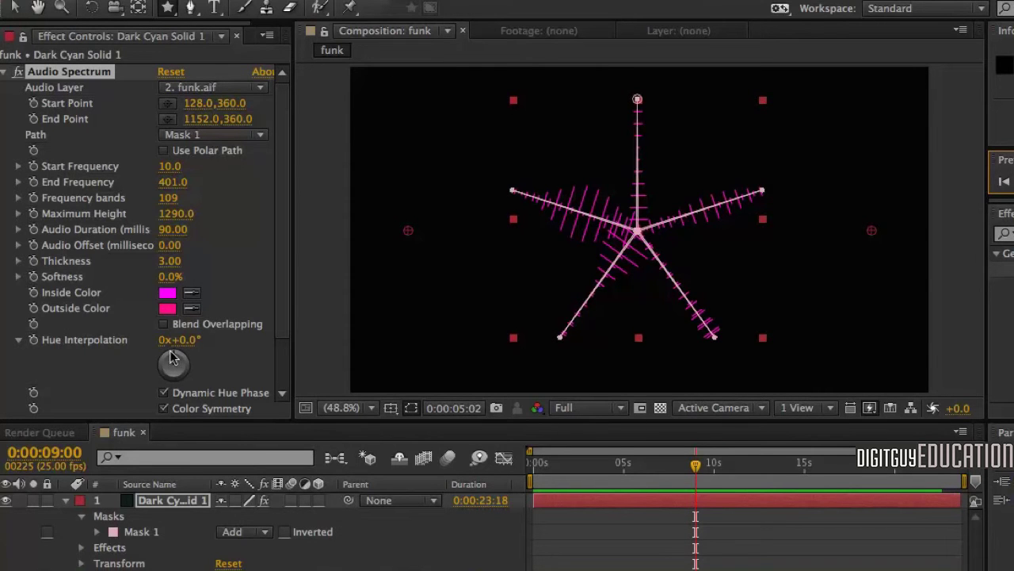
left_click_drag(170, 353, 175, 365)
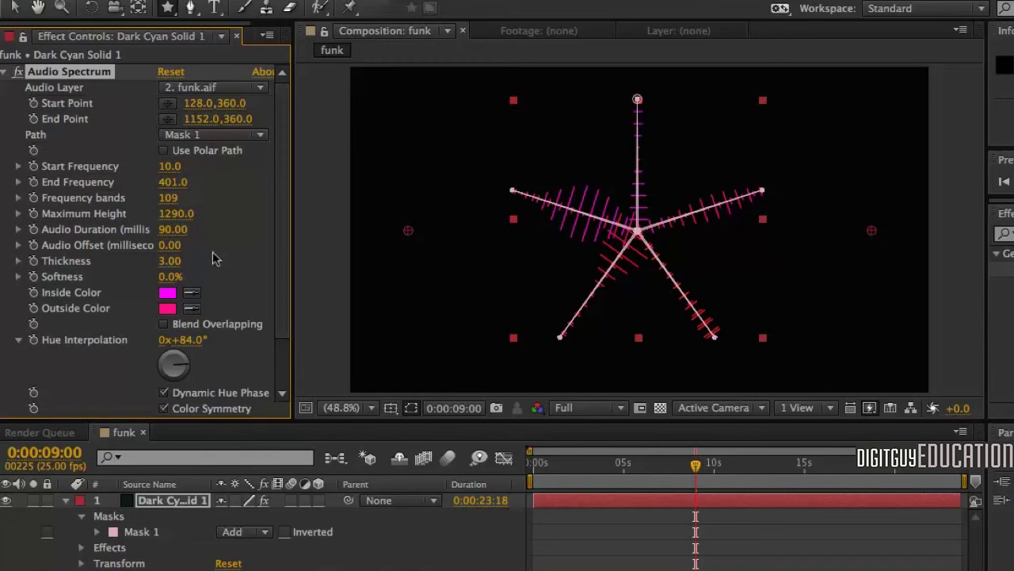
left_click_drag(168, 260, 217, 255)
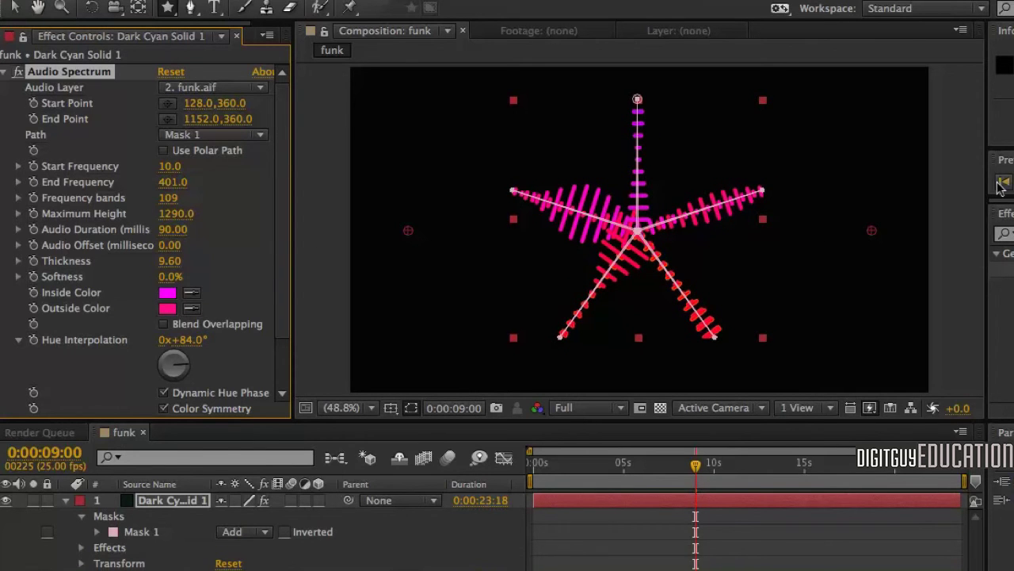
left_click(1004, 181)
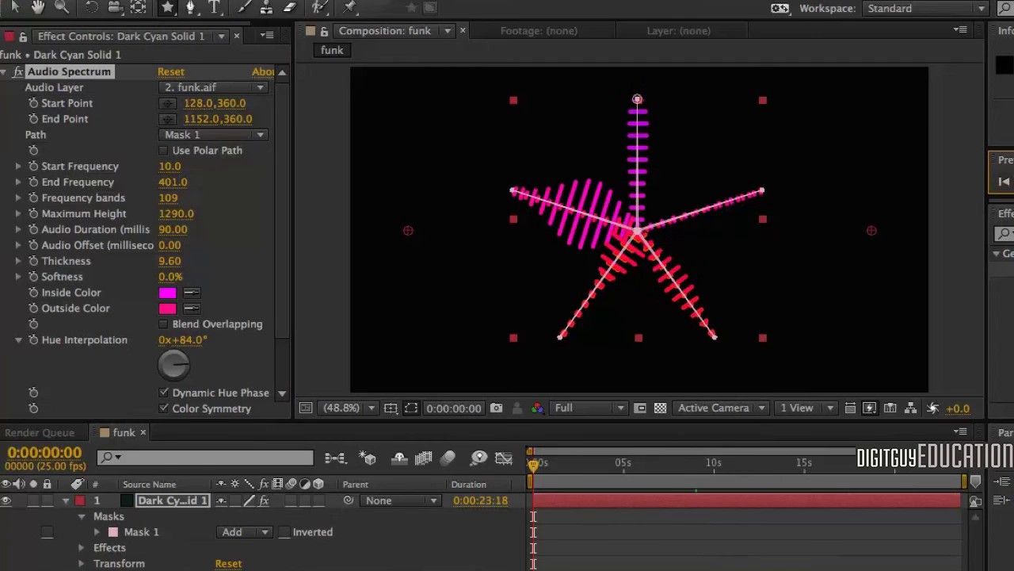
key("space")
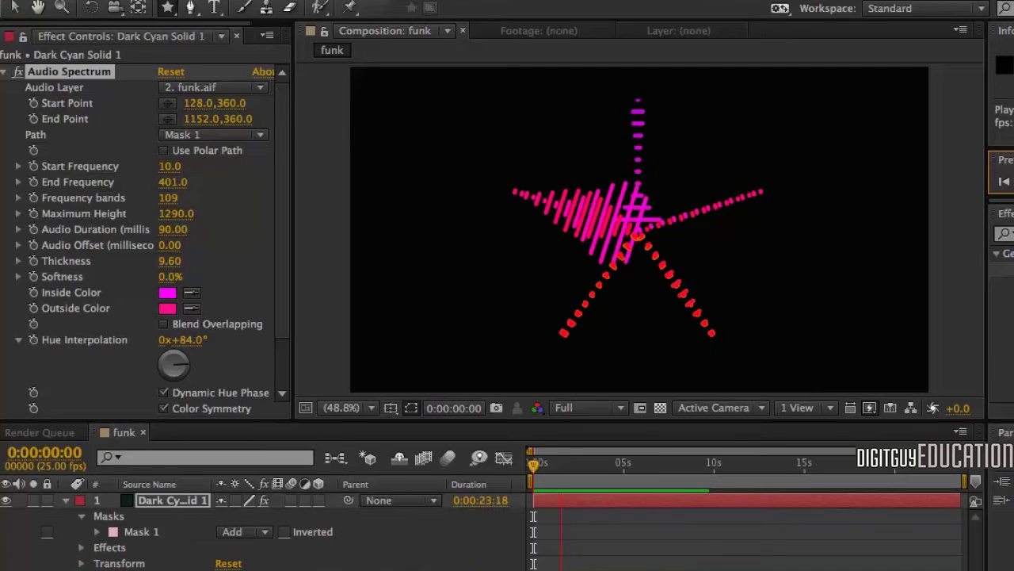
key("space")
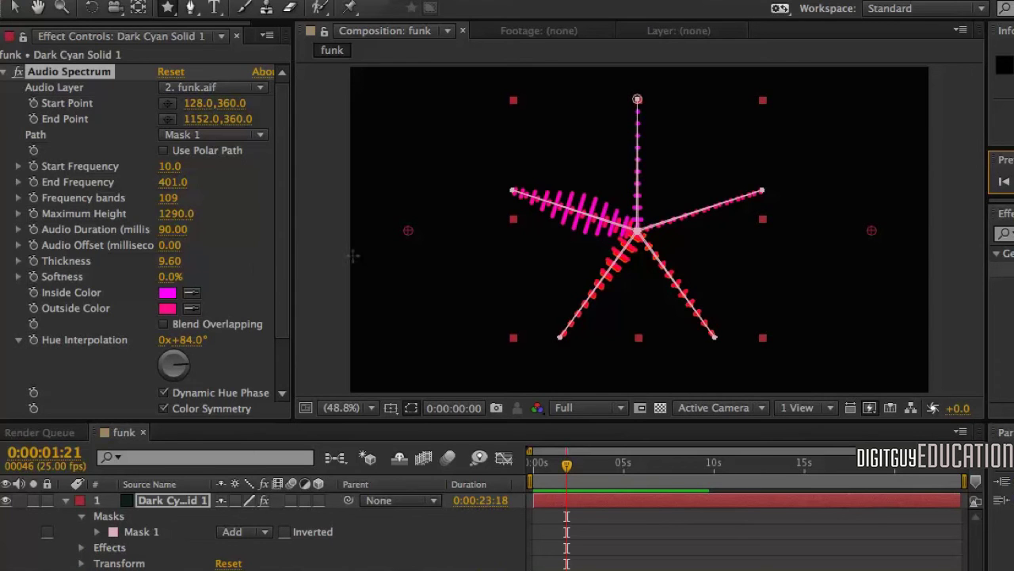
left_click(1003, 181)
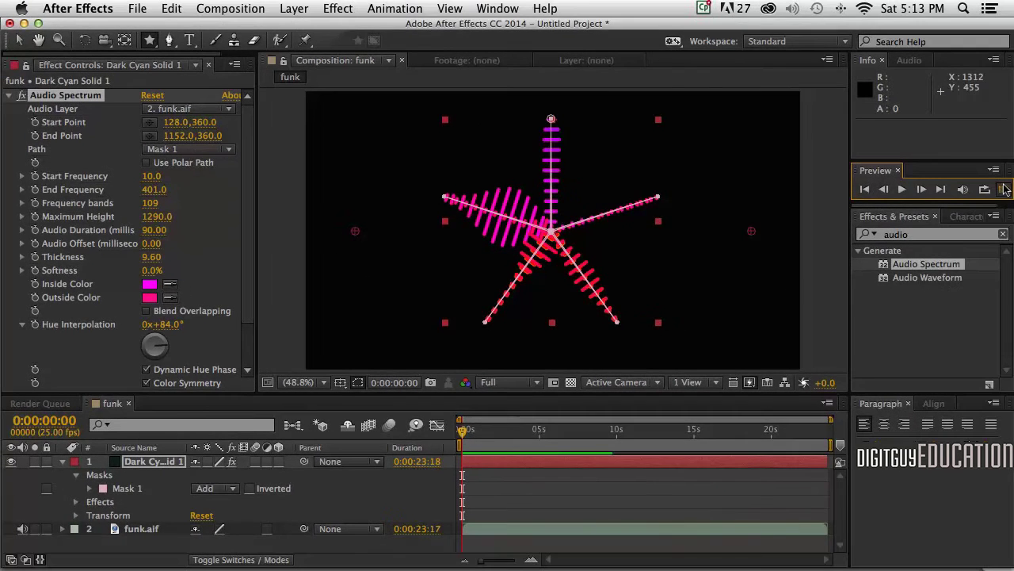
left_click(1004, 189)
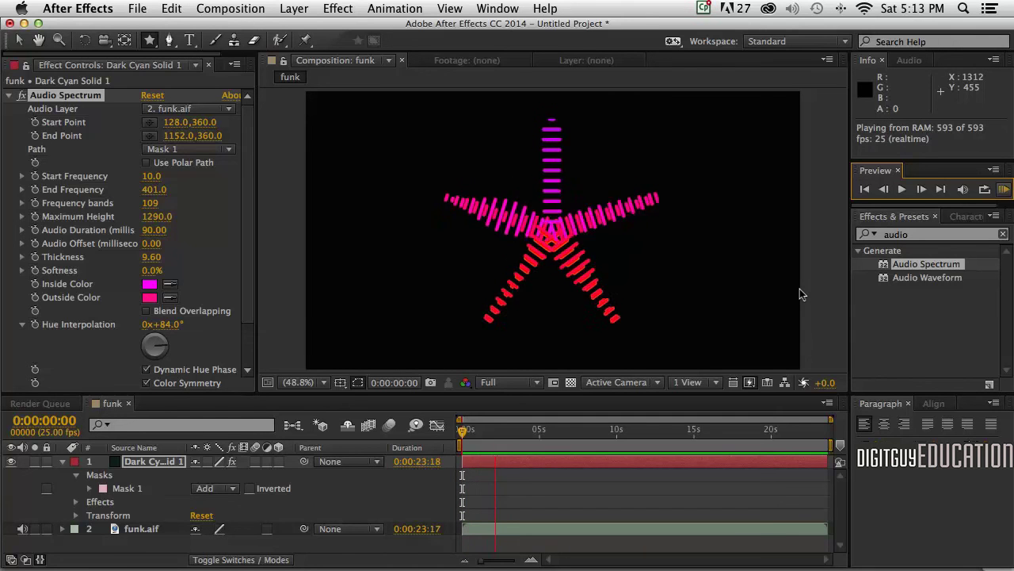
key("space")
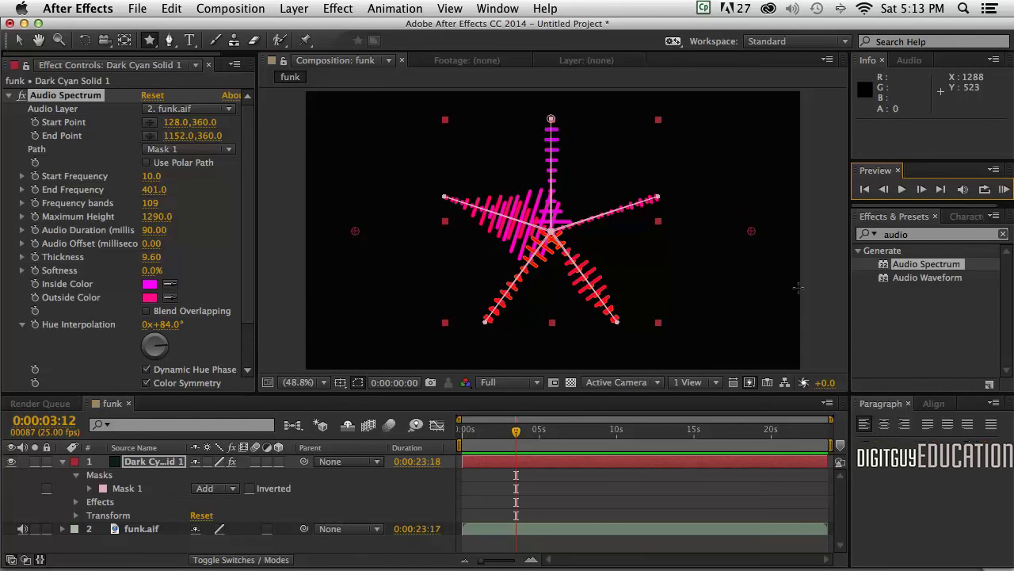